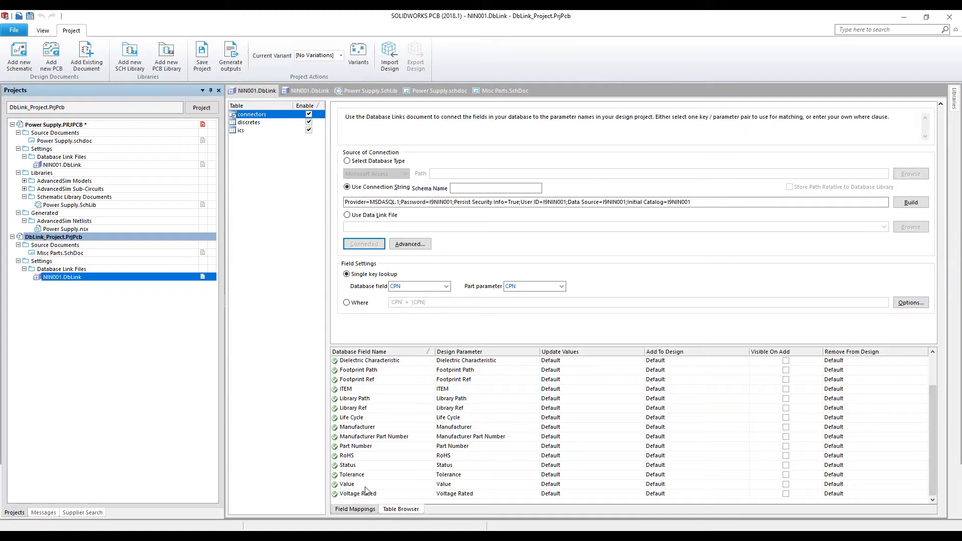
Switch to Altium Designer and open the L9 Parts.SchDoc schematic
{"action": "left_click", "coordinate": [273, 536]}
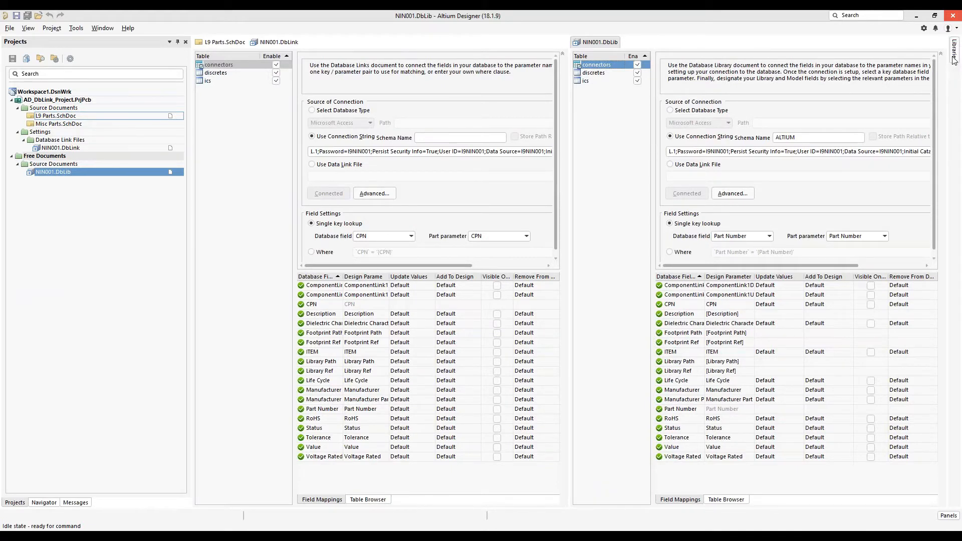
{"action": "mouse_move", "coordinate": [955, 58]}
{"action": "left_click", "coordinate": [56, 116]}
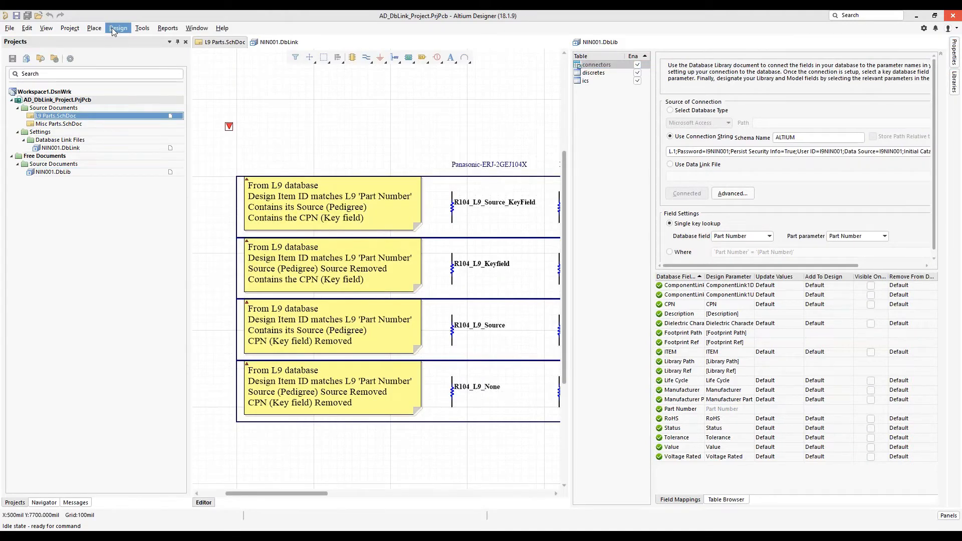
Examine the individual part changes offered by Update From Libraries, cancel the update, and return to the NIN001.DbLink document
{"action": "left_click", "coordinate": [144, 29]}
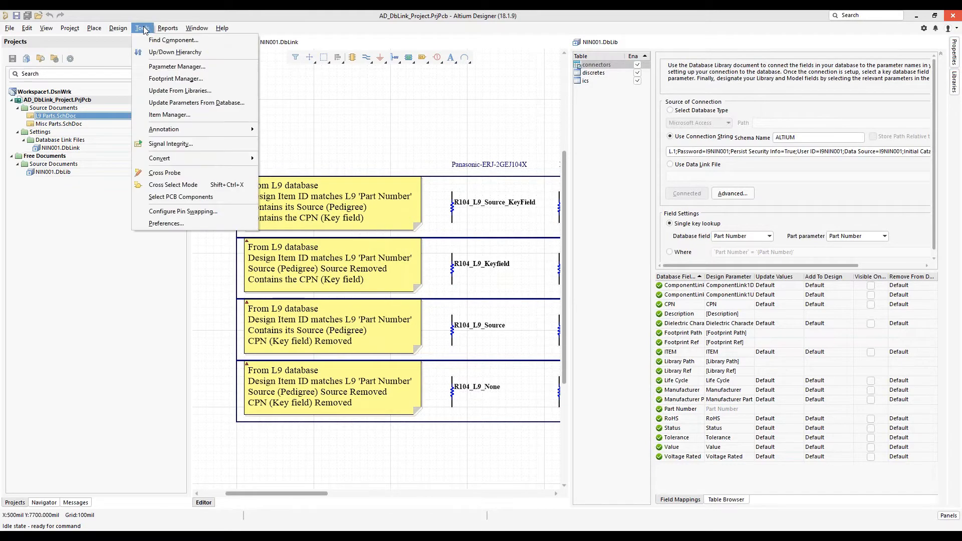
{"action": "left_click", "coordinate": [180, 94]}
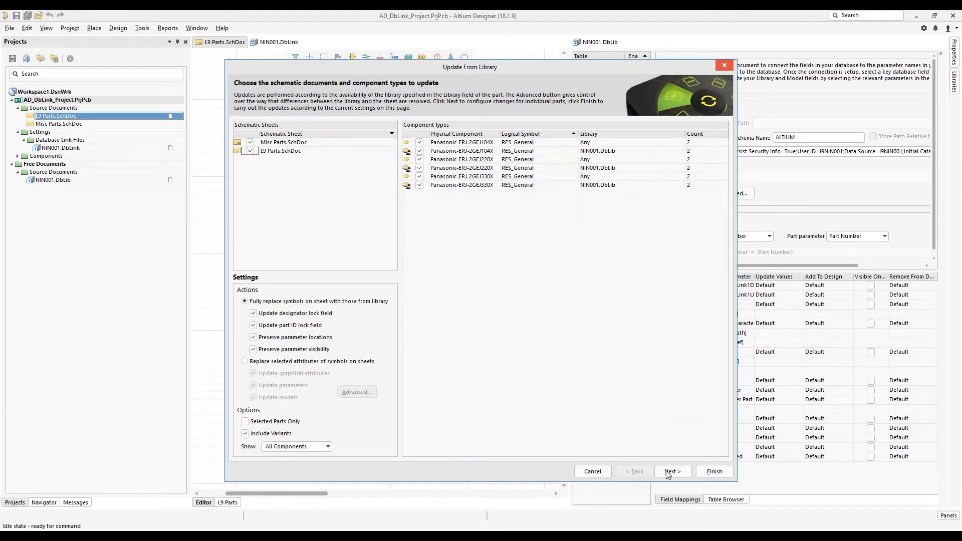
{"action": "left_click", "coordinate": [671, 472]}
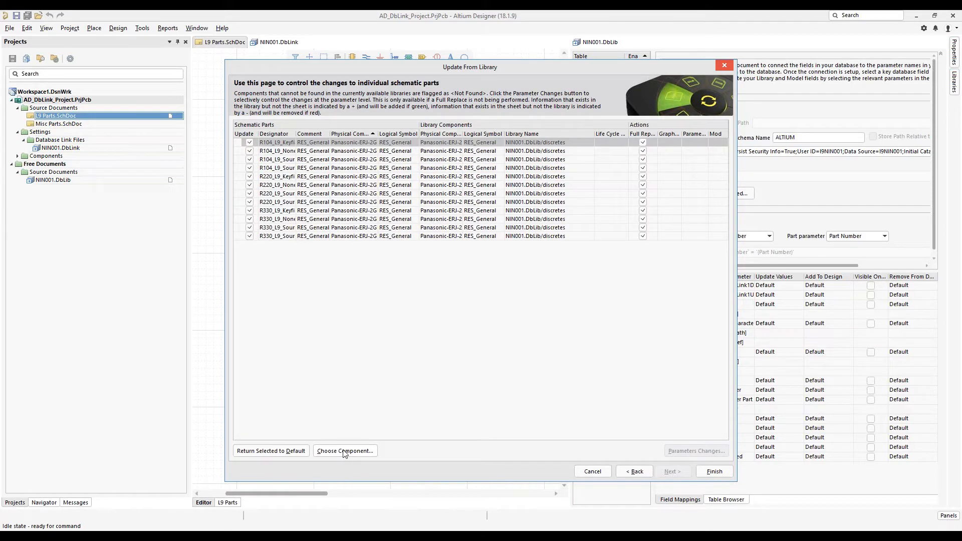
{"action": "left_click", "coordinate": [592, 472]}
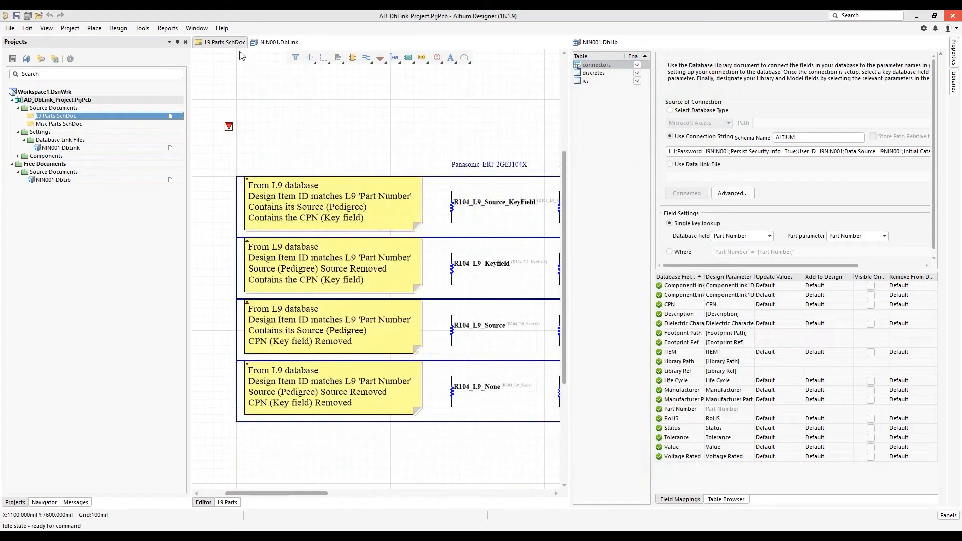
{"action": "left_click", "coordinate": [265, 42]}
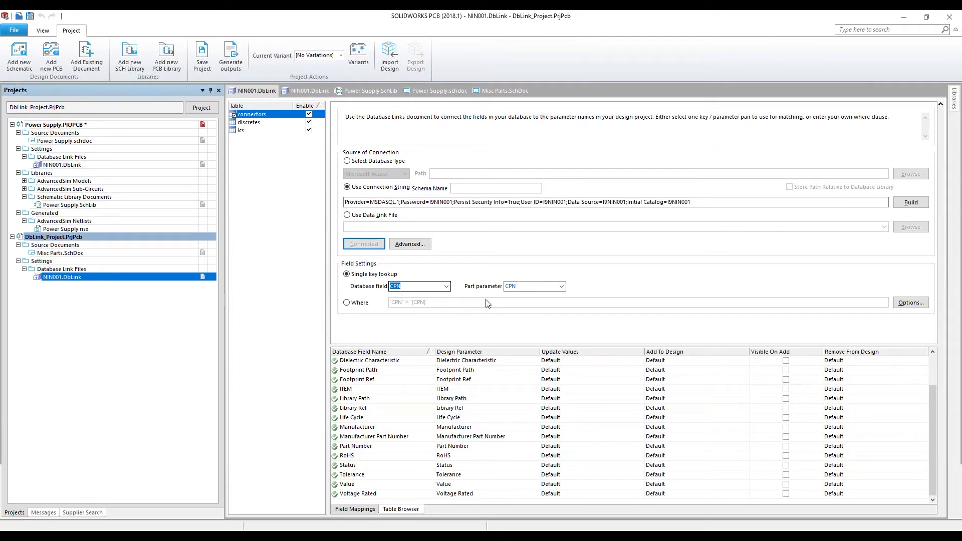
In SOLIDWORKS PCB, open Misc Parts.SchDoc and inspect the properties of resistors R1_MISC_KeyField and R1_MISC_None
{"action": "double_click", "coordinate": [67, 255]}
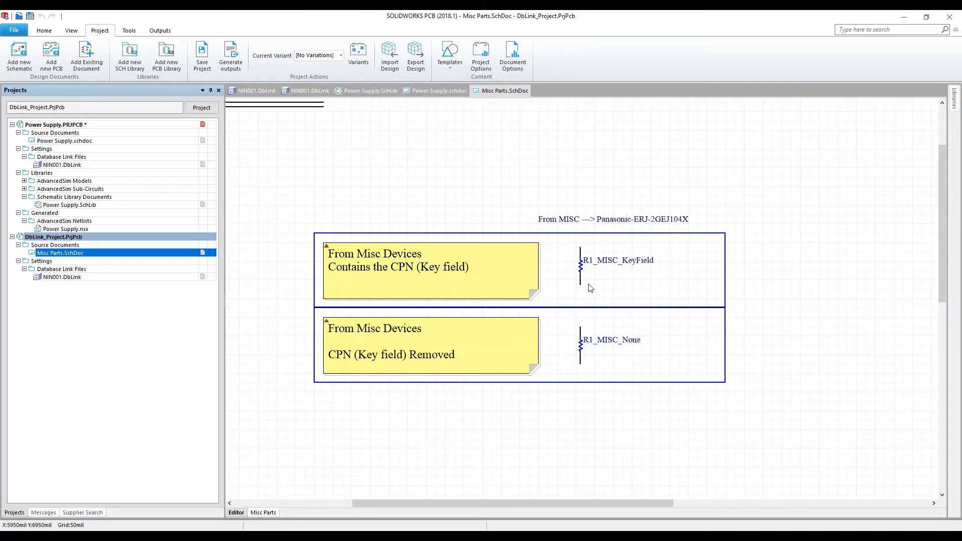
{"action": "double_click", "coordinate": [581, 269]}
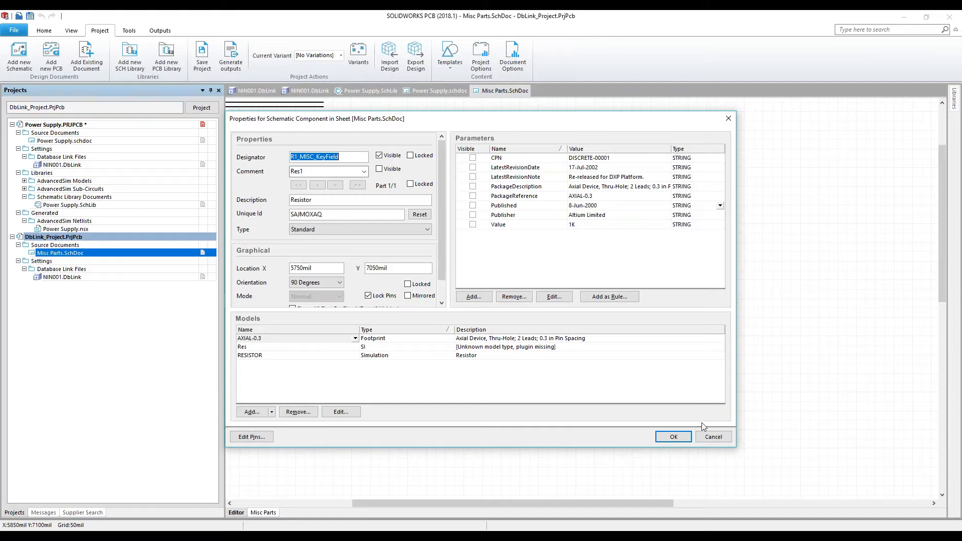
{"action": "left_click", "coordinate": [710, 437]}
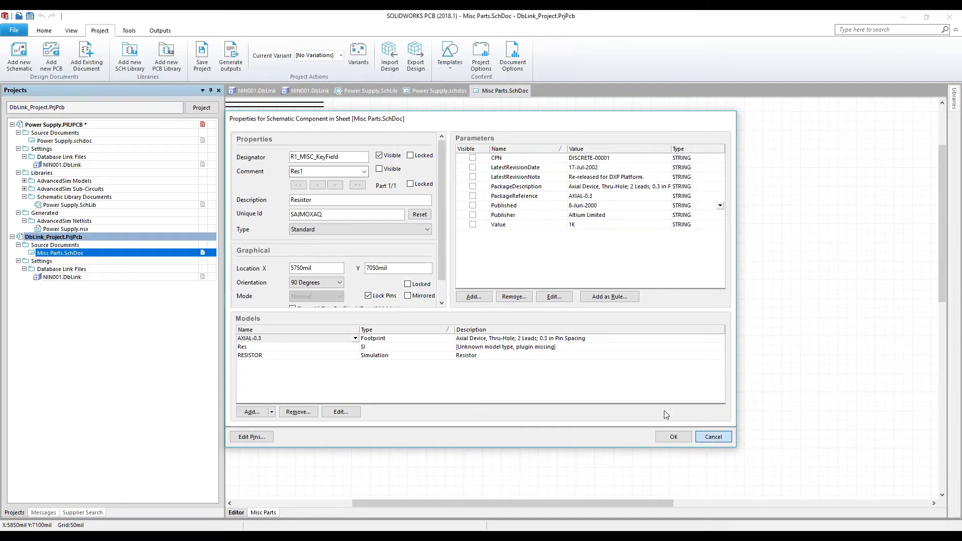
{"action": "double_click", "coordinate": [581, 346]}
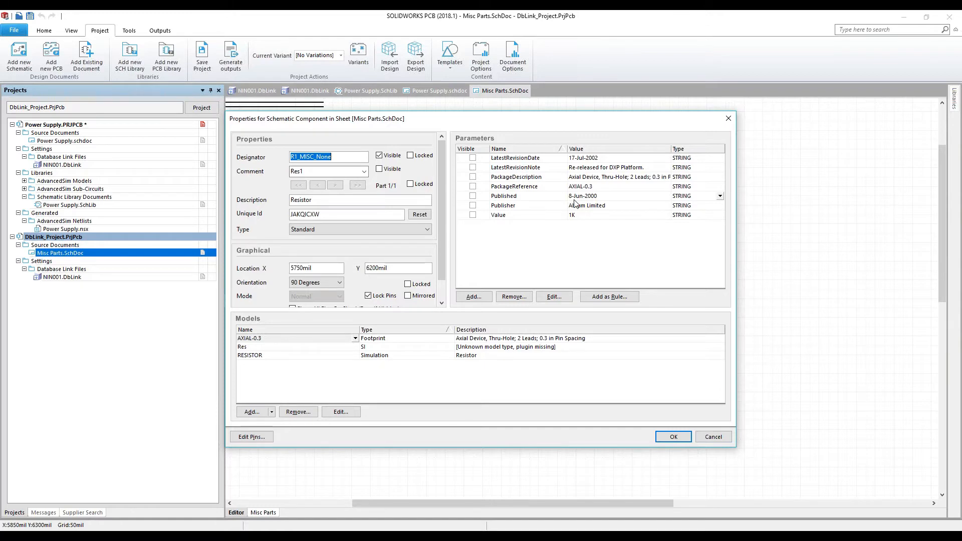
{"action": "left_click", "coordinate": [714, 438]}
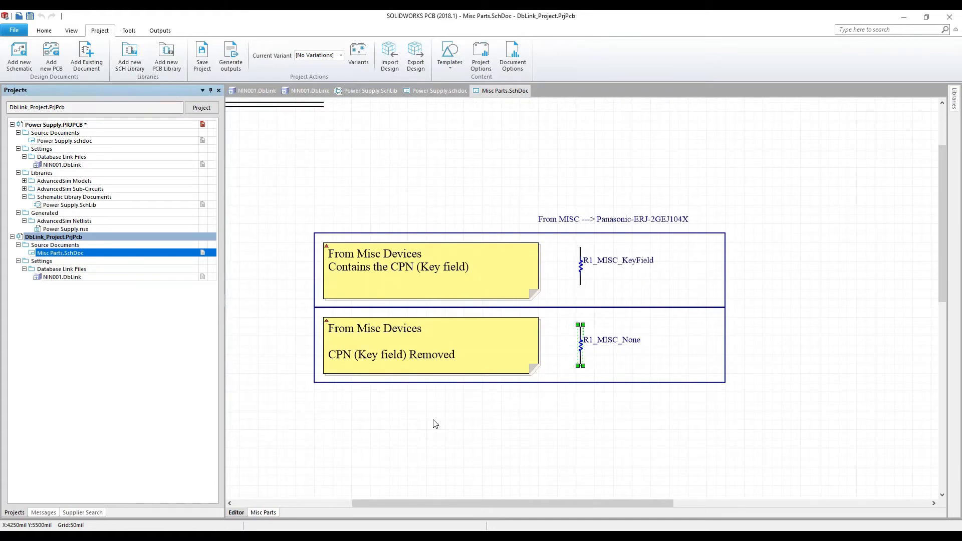
Update the Misc Parts.SchDoc component parameters from the linked database and execute the resulting engineering change order
{"action": "left_click", "coordinate": [133, 30]}
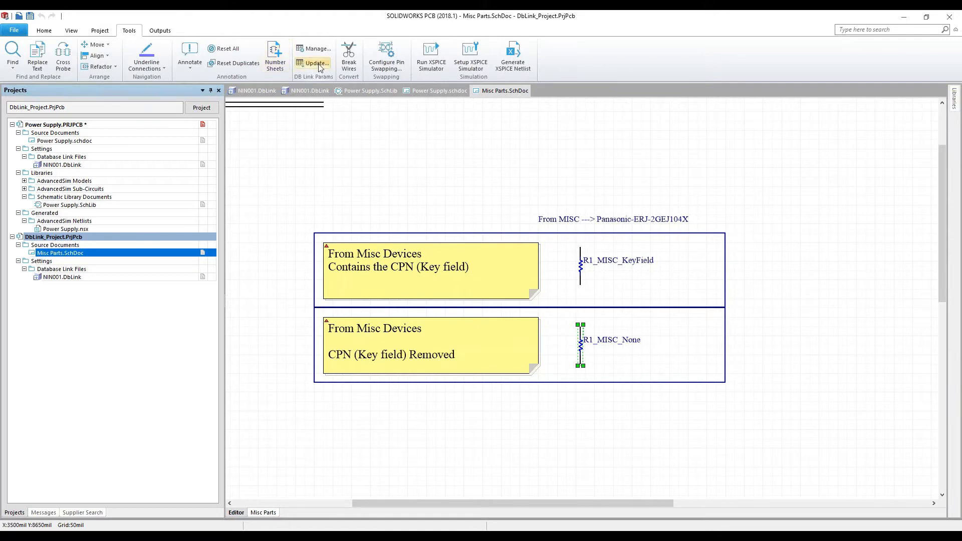
{"action": "left_click", "coordinate": [316, 64]}
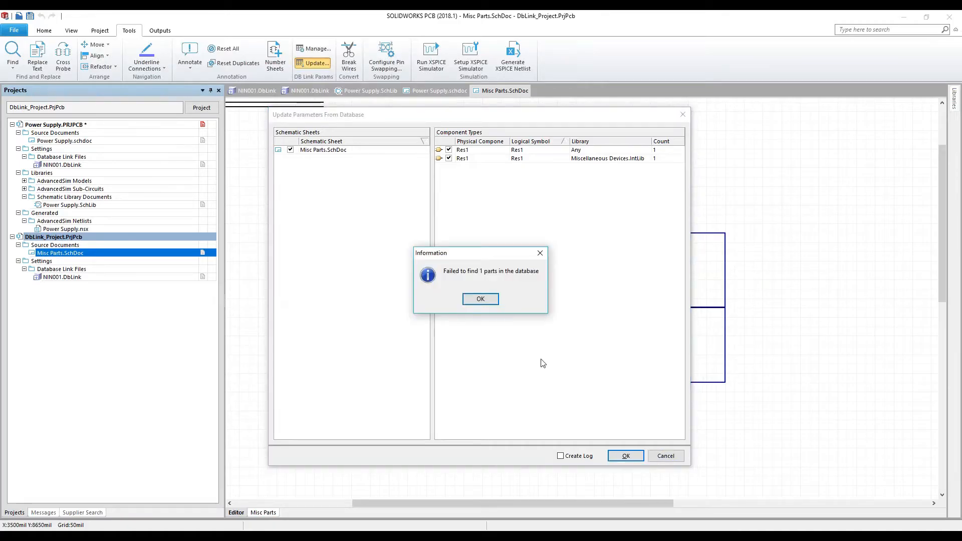
{"action": "left_click", "coordinate": [491, 300]}
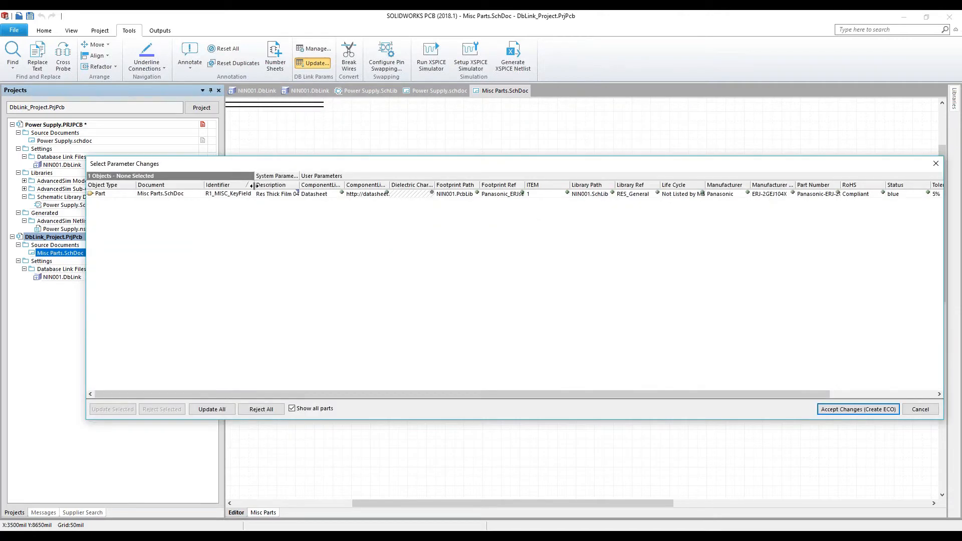
{"action": "left_click_drag", "start_coordinate": [254, 185], "coordinate": [343, 185]}
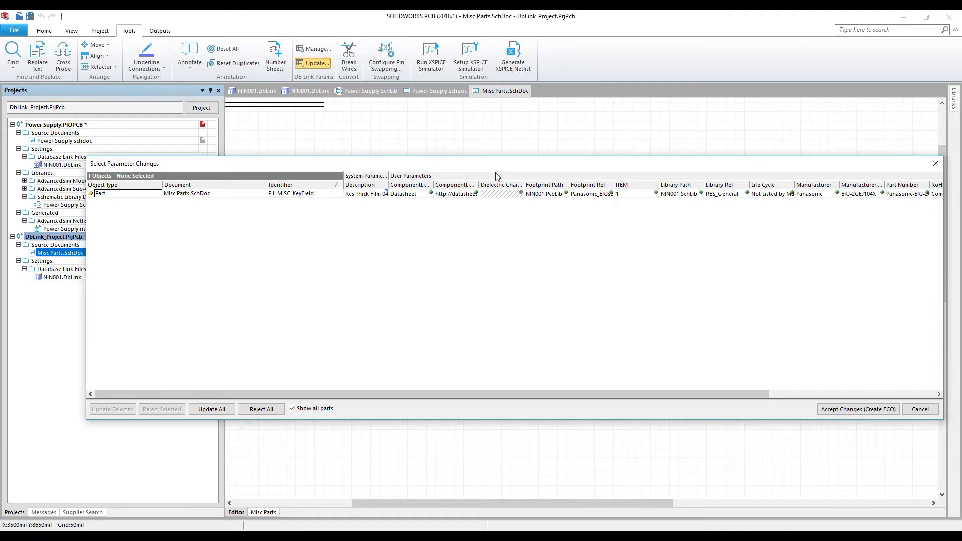
{"action": "left_click", "coordinate": [853, 408]}
{"action": "left_click", "coordinate": [275, 400]}
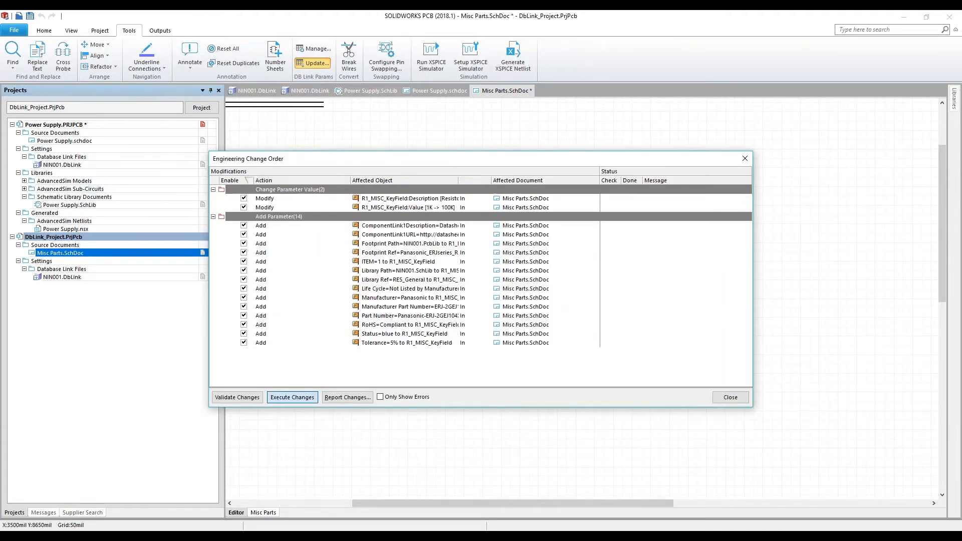
{"action": "left_click", "coordinate": [730, 398]}
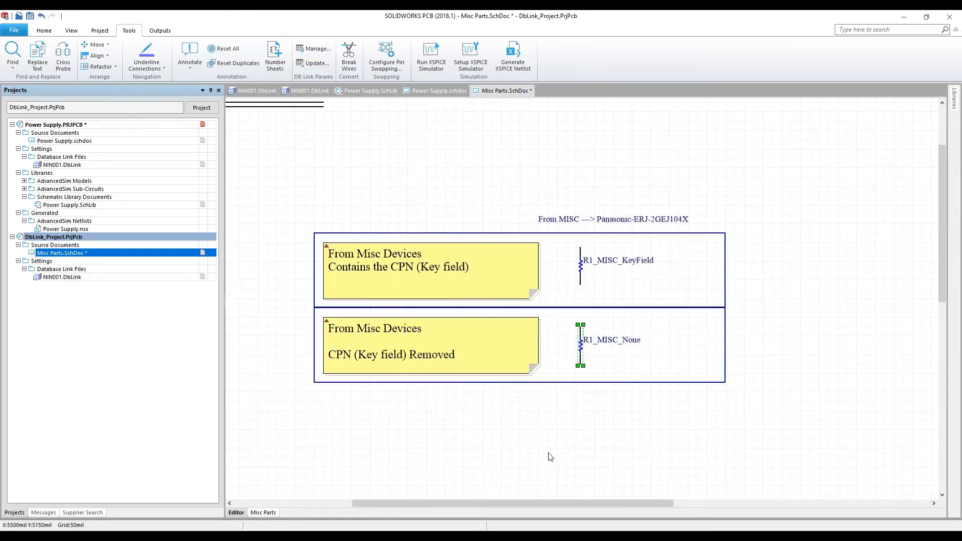
Check the parameters of resistors R1_MISC_KeyField and R1_MISC_None following the database update
{"action": "double_click", "coordinate": [581, 265]}
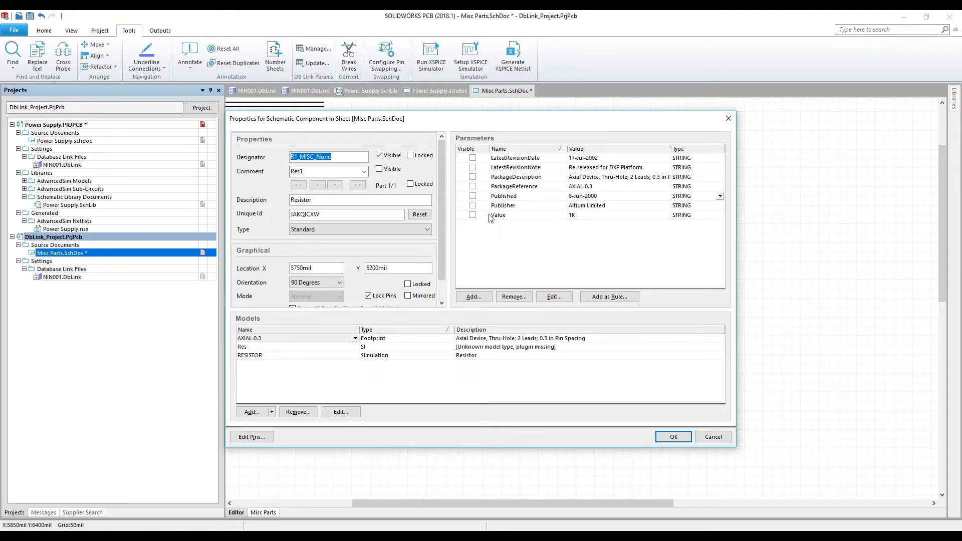
{"action": "left_click", "coordinate": [717, 438]}
{"action": "left_click", "coordinate": [364, 454]}
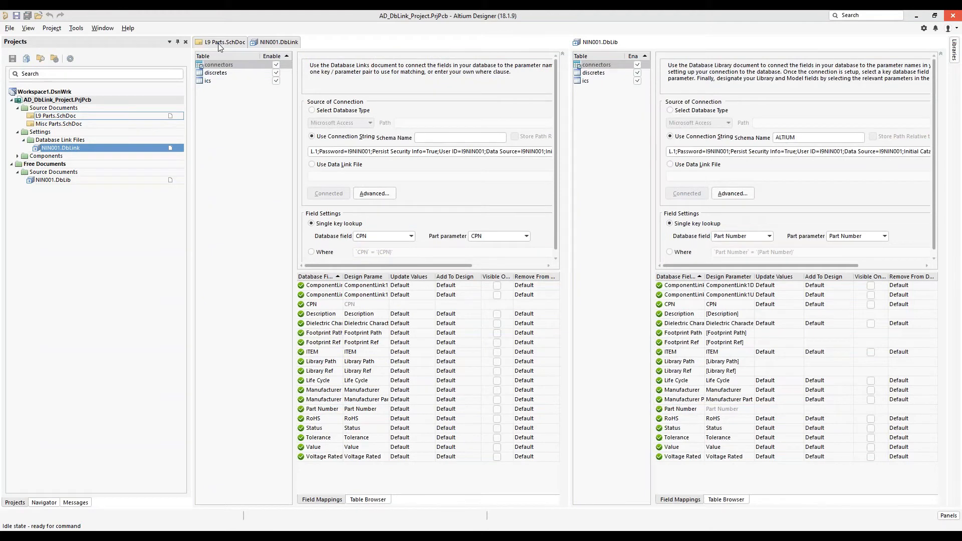
In Altium Designer, merge all split document views into one and display L9 Parts.SchDoc
{"action": "left_click", "coordinate": [219, 44]}
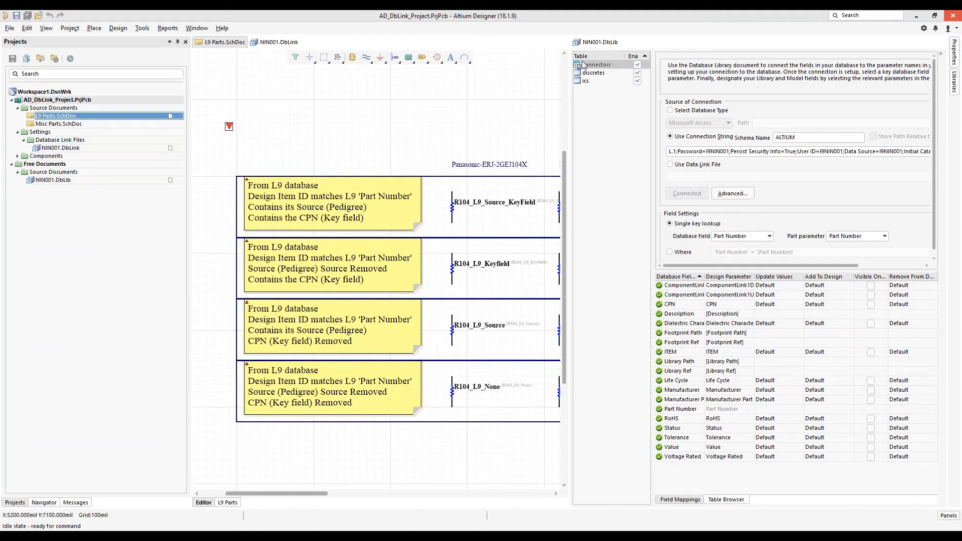
{"action": "right_click", "coordinate": [443, 112]}
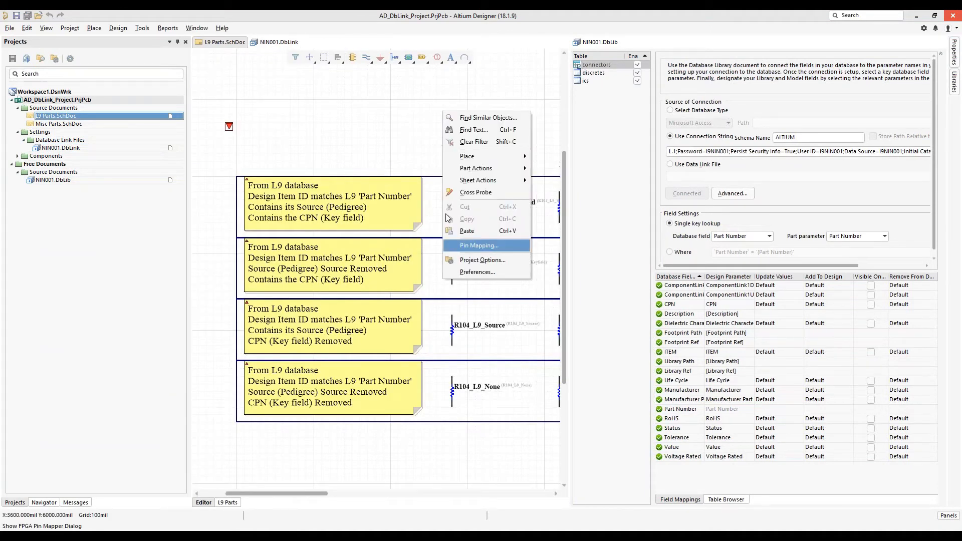
{"action": "right_click", "coordinate": [276, 42]}
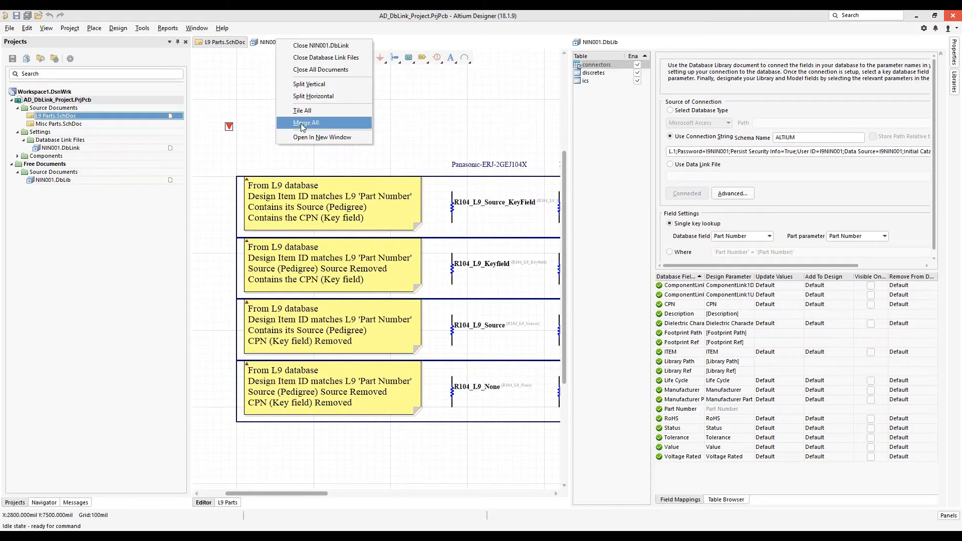
{"action": "left_click", "coordinate": [302, 123]}
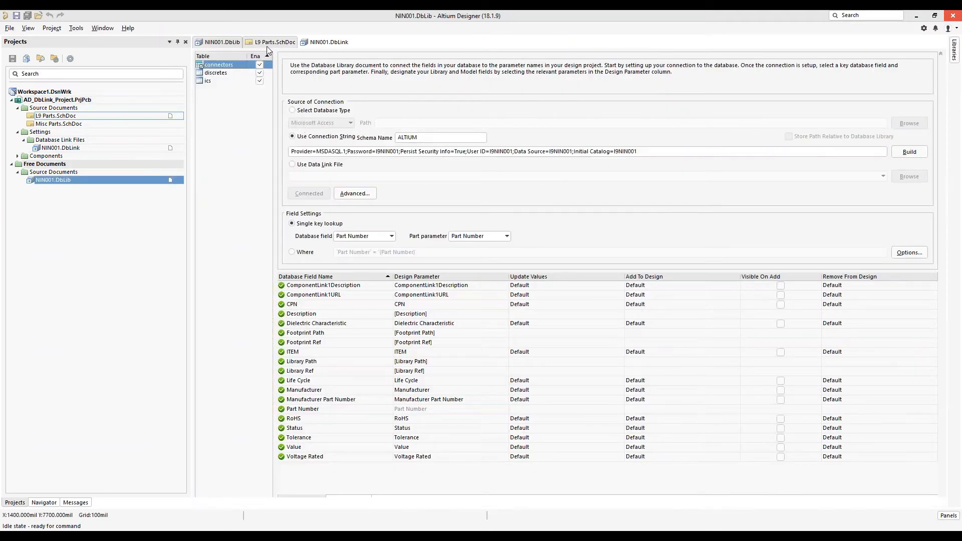
{"action": "left_click", "coordinate": [267, 45]}
Show the properties of resistor R104_L9_Source_KeyField and keep them pinned open beside the schematic
{"action": "right_click_drag", "start_coordinate": [435, 366], "coordinate": [474, 330]}
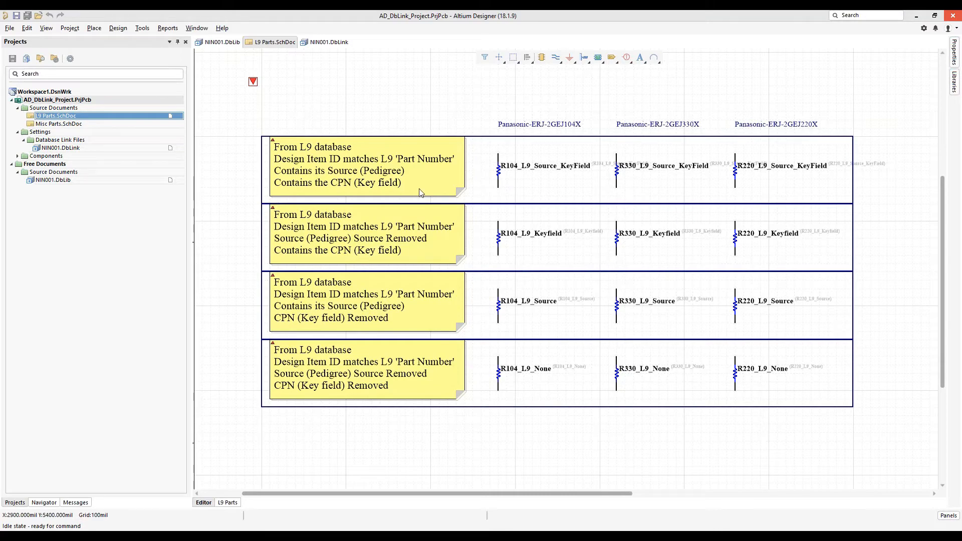
{"action": "scroll", "coordinate": [419, 193], "scroll_direction": "up", "scroll_amount": 2, "text": "ctrl"}
{"action": "scroll", "coordinate": [420, 192], "scroll_direction": "up", "scroll_amount": 1, "text": "ctrl"}
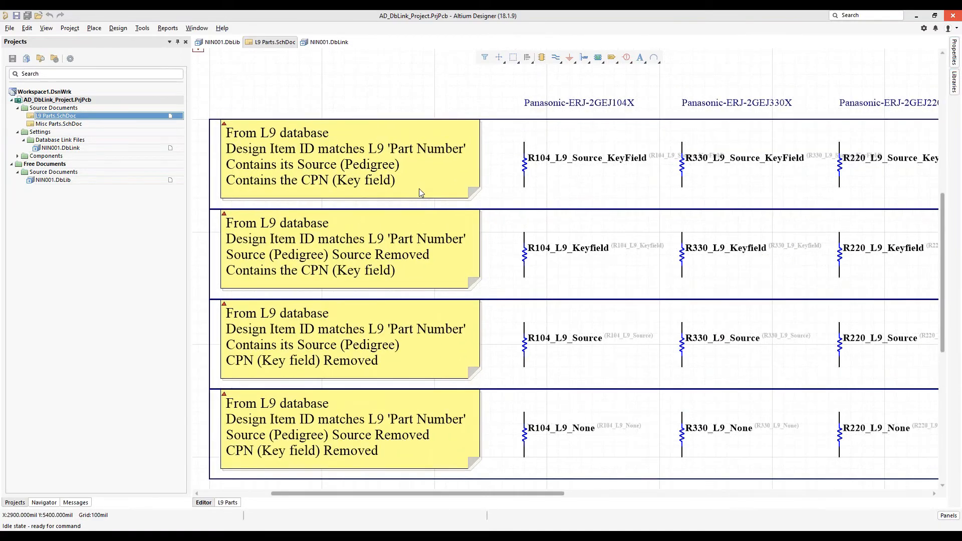
{"action": "left_click", "coordinate": [523, 168]}
{"action": "double_click", "coordinate": [523, 167]}
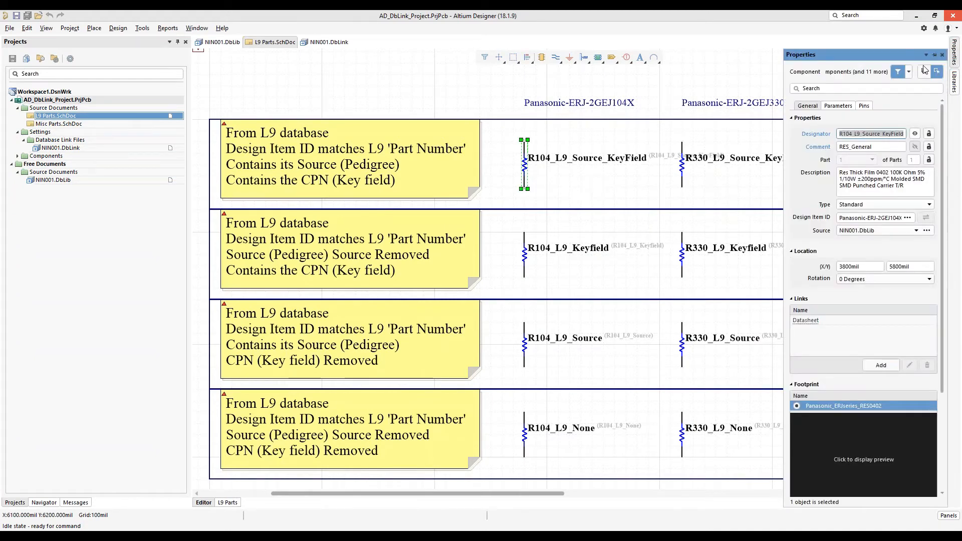
{"action": "left_click", "coordinate": [935, 57]}
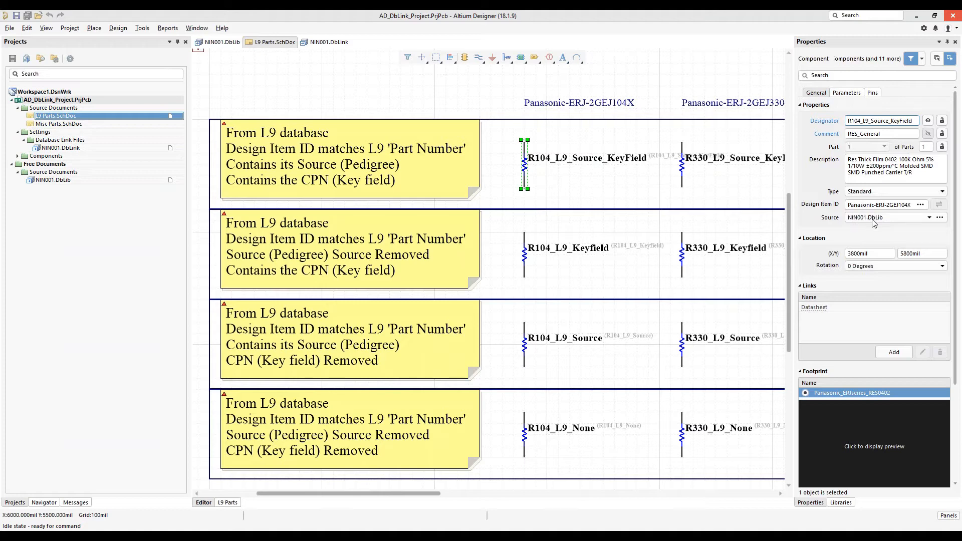
Review the parameters and general properties of resistor R104_L9_Source_KeyField
{"action": "left_click", "coordinate": [851, 94]}
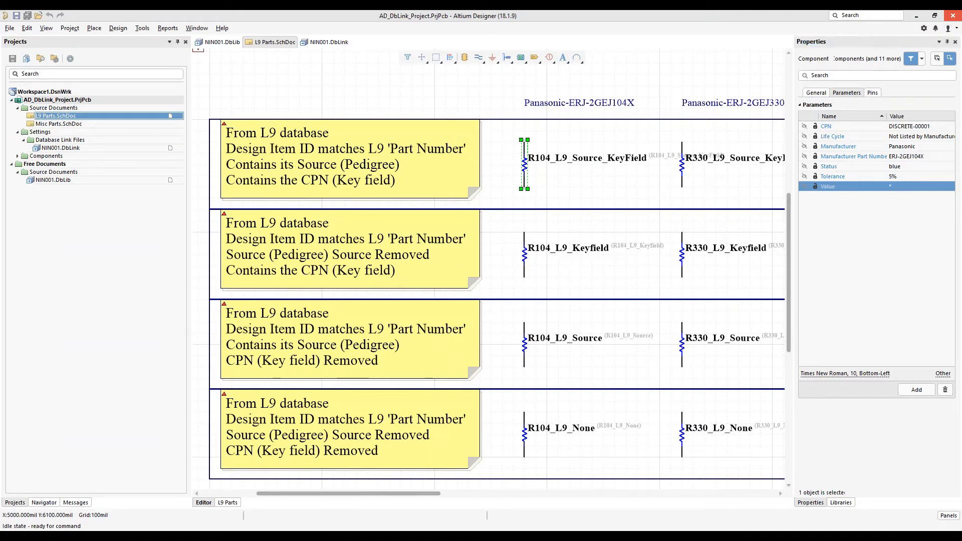
{"action": "left_click", "coordinate": [662, 118]}
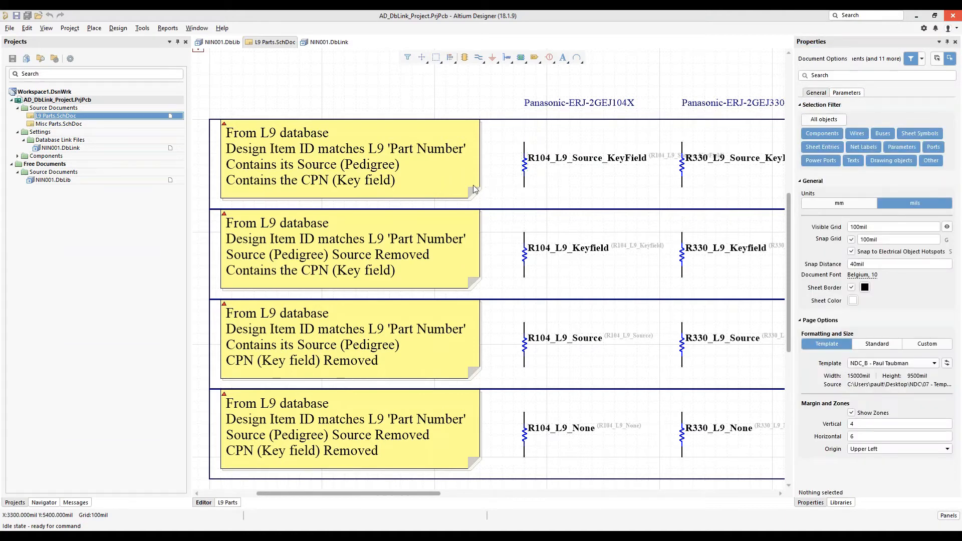
{"action": "left_click", "coordinate": [526, 166]}
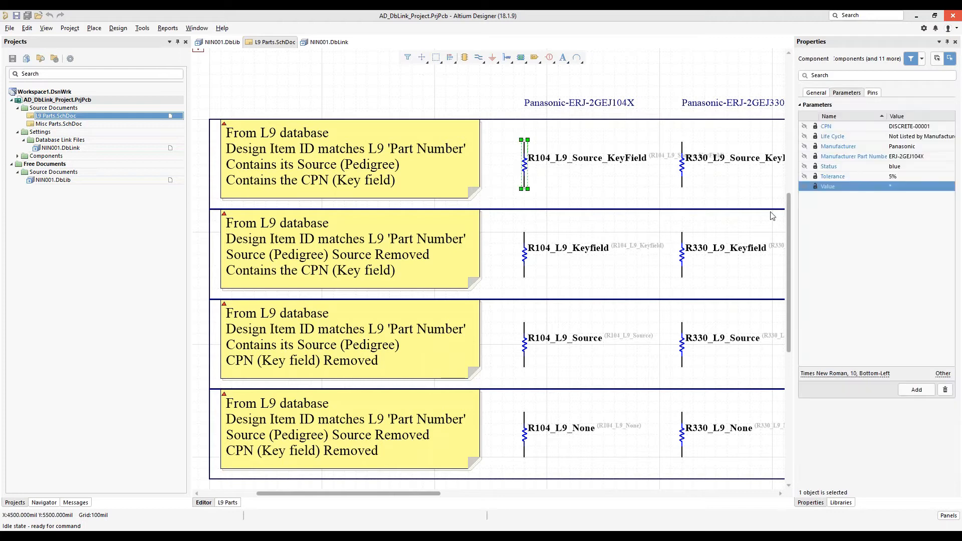
{"action": "left_click", "coordinate": [814, 94]}
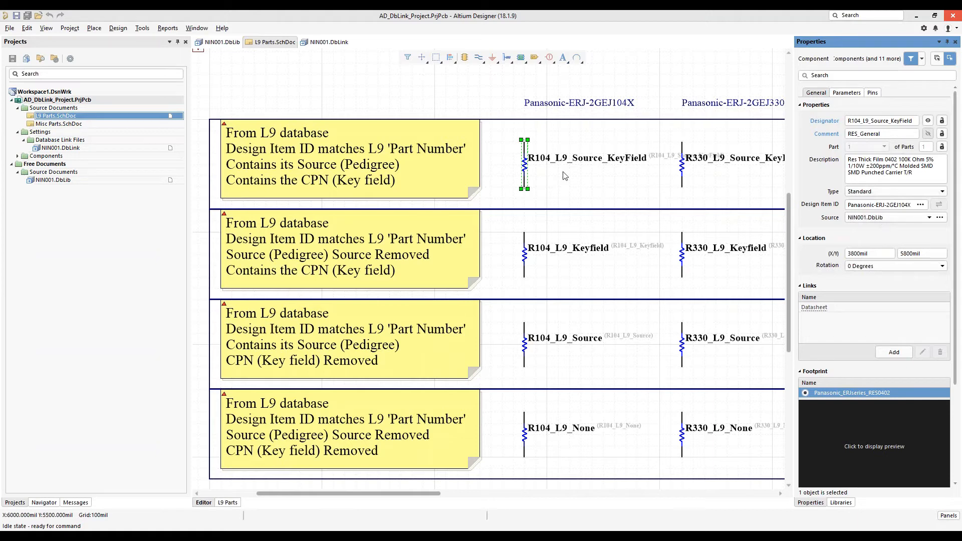
Review the general properties and parameters of resistors R104_L9_Keyfield and R104_L9_Source
{"action": "left_click", "coordinate": [524, 258]}
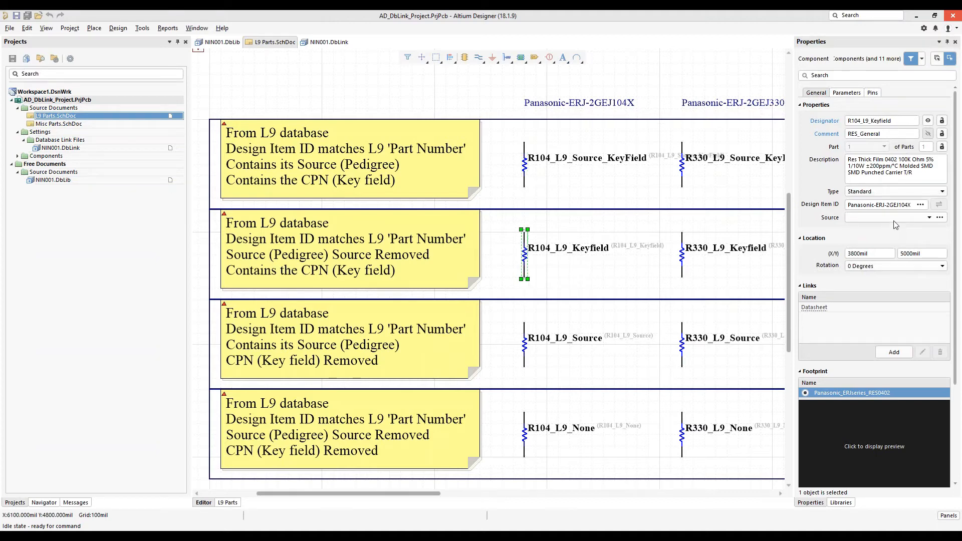
{"action": "left_click", "coordinate": [847, 93]}
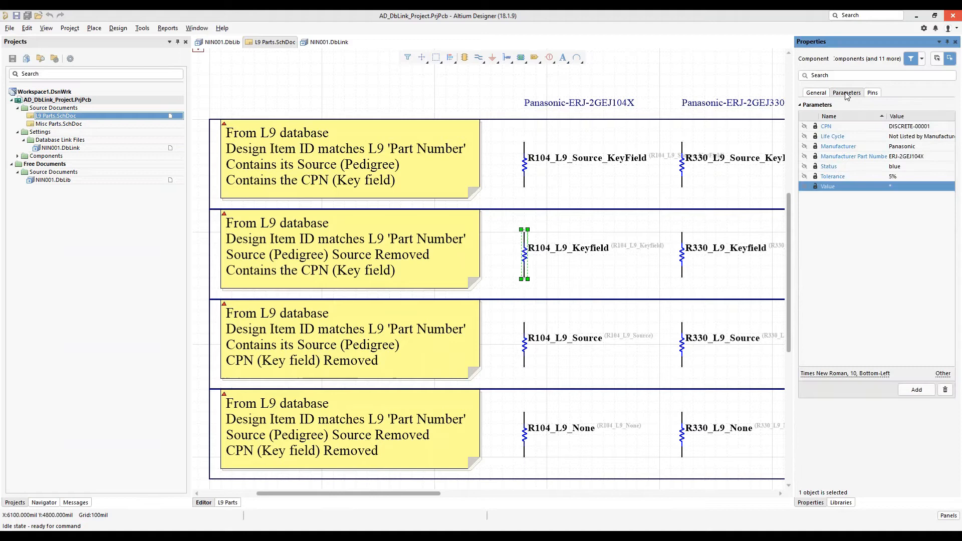
{"action": "left_click", "coordinate": [522, 345]}
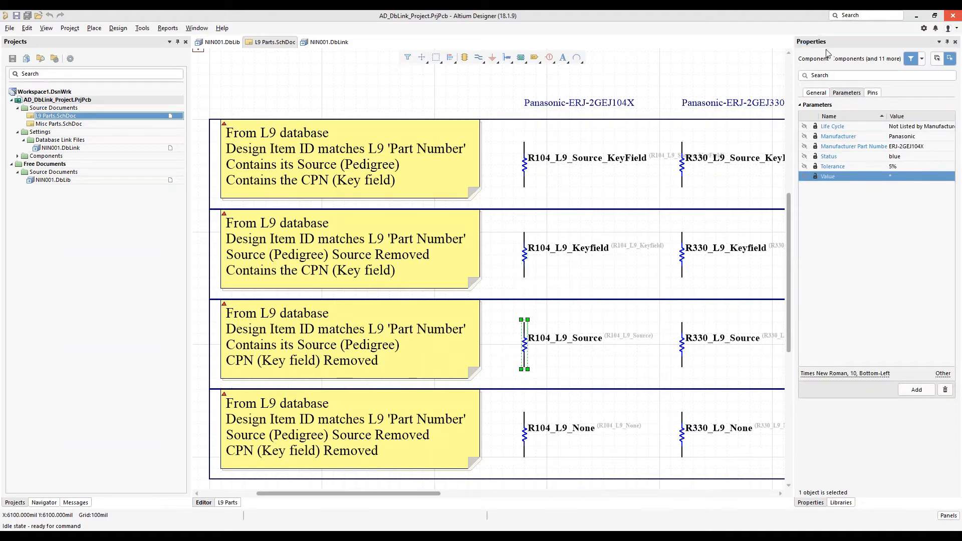
{"action": "left_click", "coordinate": [812, 95]}
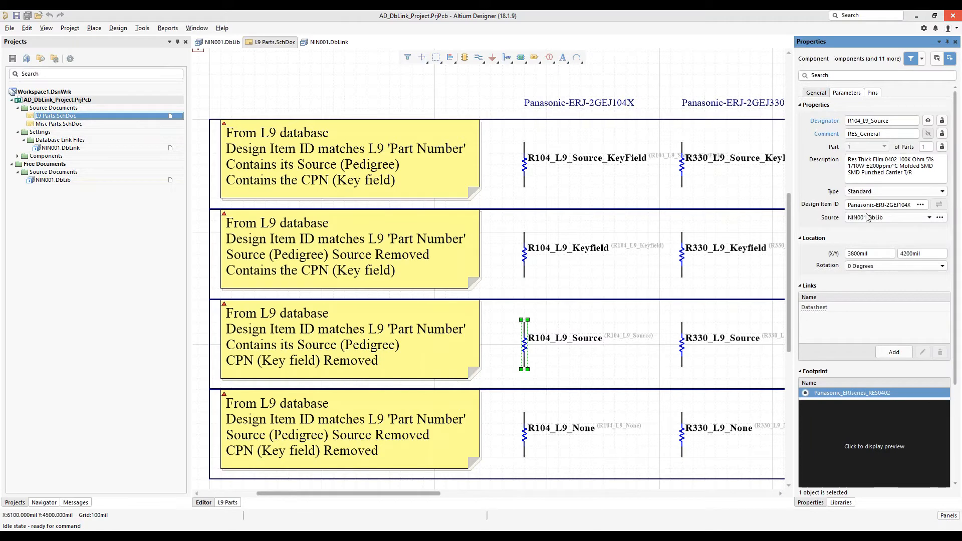
{"action": "left_click", "coordinate": [854, 94]}
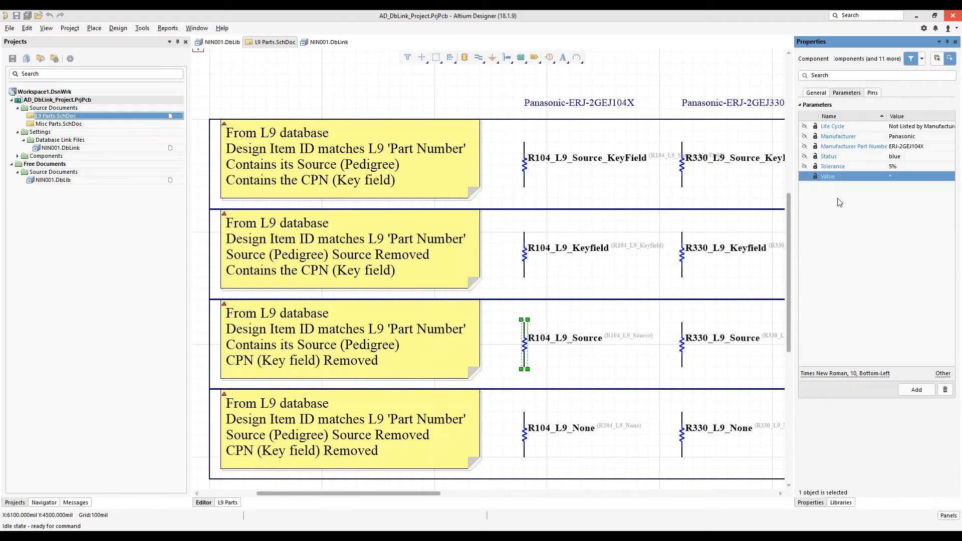
Review the general properties of resistor R104_L9_None, including its design item ID and source
{"action": "left_click", "coordinate": [525, 439]}
{"action": "left_click", "coordinate": [817, 96]}
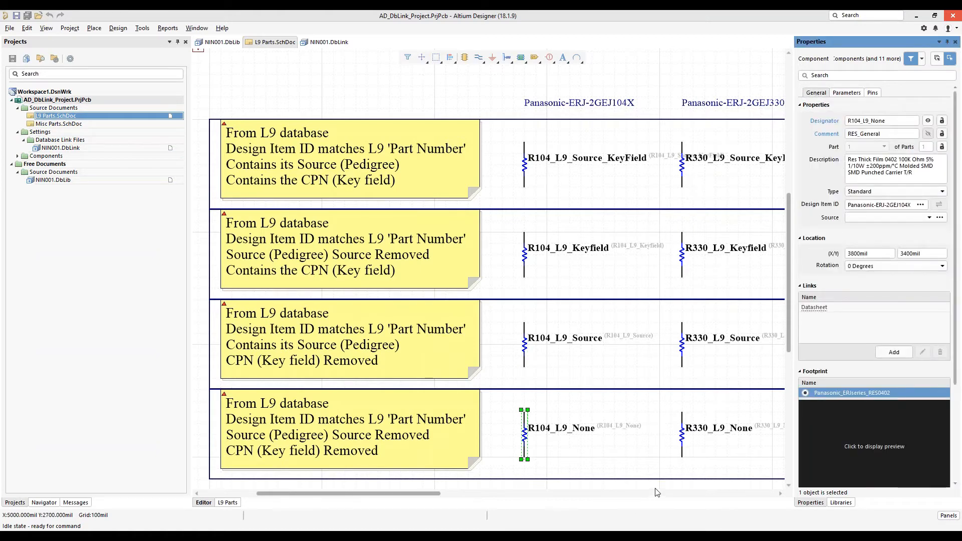
{"action": "right_click_drag", "start_coordinate": [643, 473], "coordinate": [640, 450]}
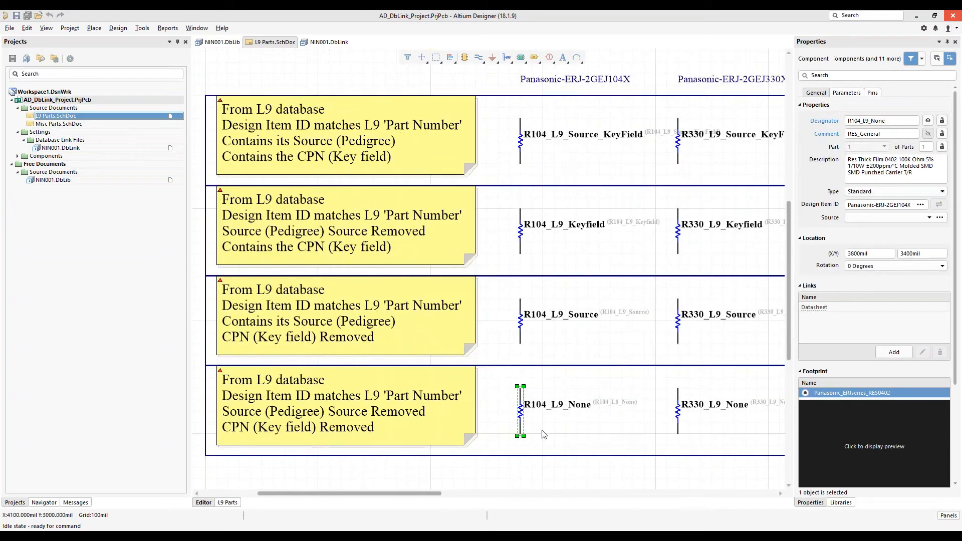
{"action": "left_click", "coordinate": [141, 29]}
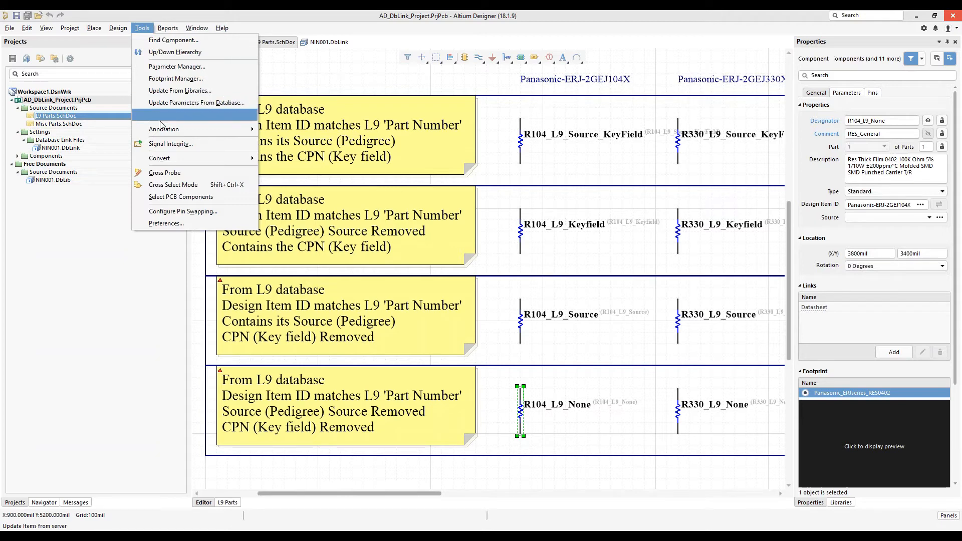
{"action": "left_click", "coordinate": [72, 220]}
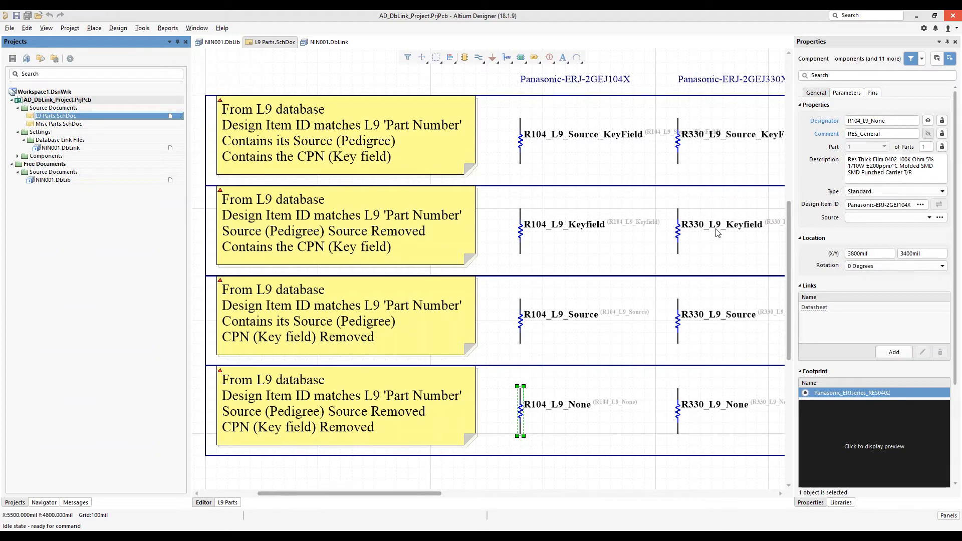
Examine the list of installed libraries and whether the NIN001.DbLib database library is activated
{"action": "left_click", "coordinate": [841, 503]}
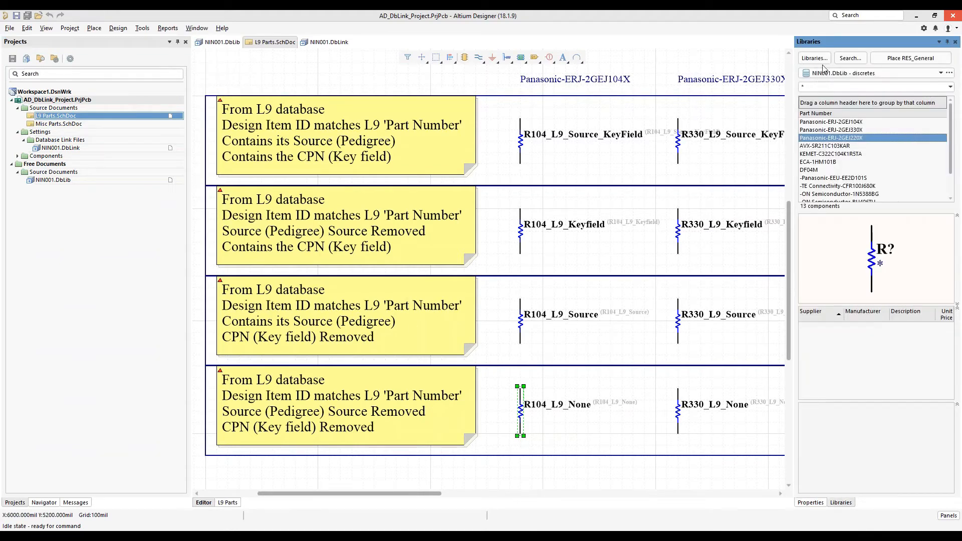
{"action": "left_click", "coordinate": [822, 64]}
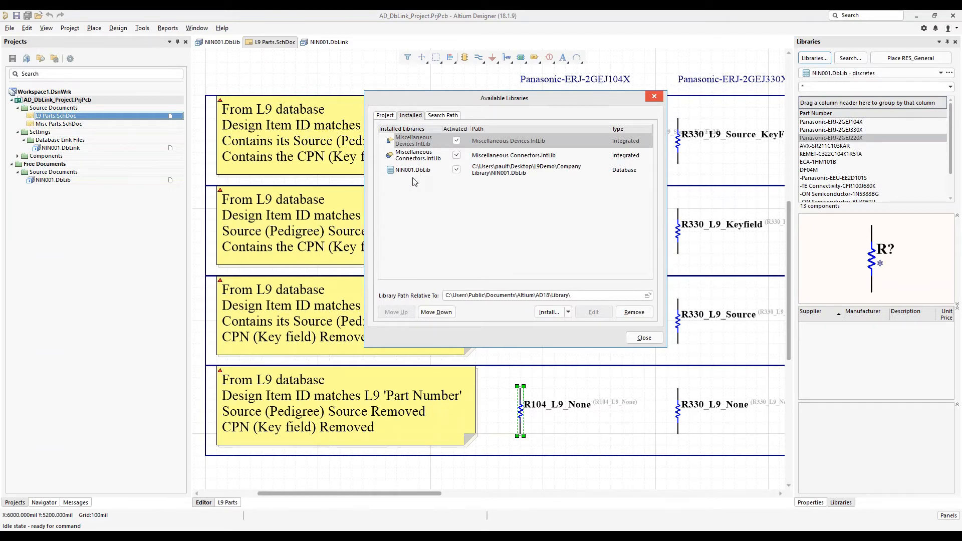
{"action": "left_click", "coordinate": [645, 339]}
{"action": "left_click", "coordinate": [105, 258]}
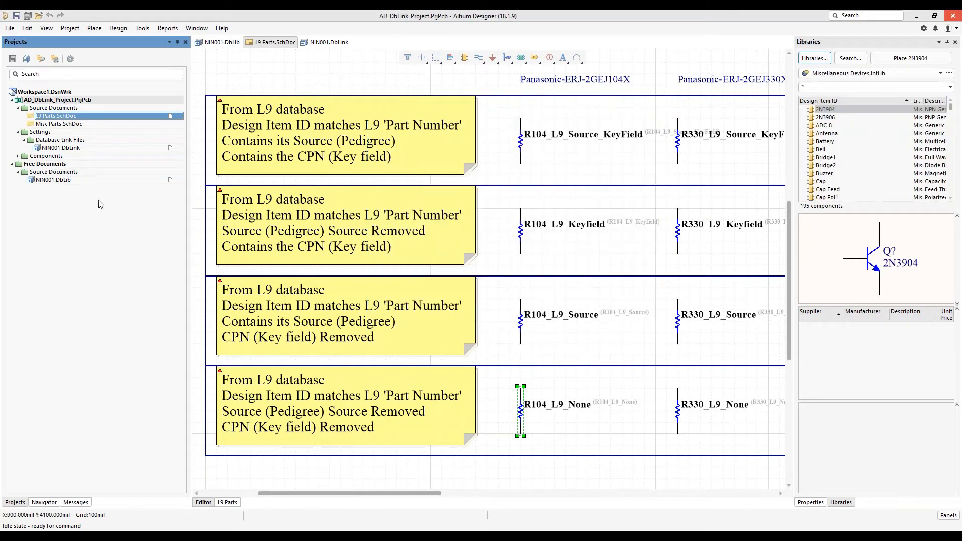
Compare the key lookup field settings of NIN001.DbLib and NIN001.DbLink, and return to L9 Parts.SchDoc
{"action": "right_click", "coordinate": [58, 180]}
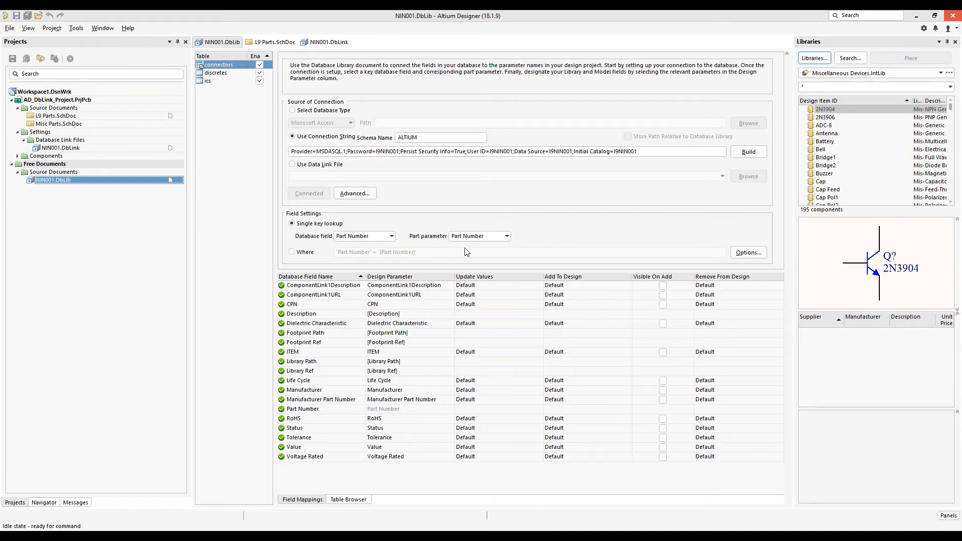
{"action": "double_click", "coordinate": [60, 148]}
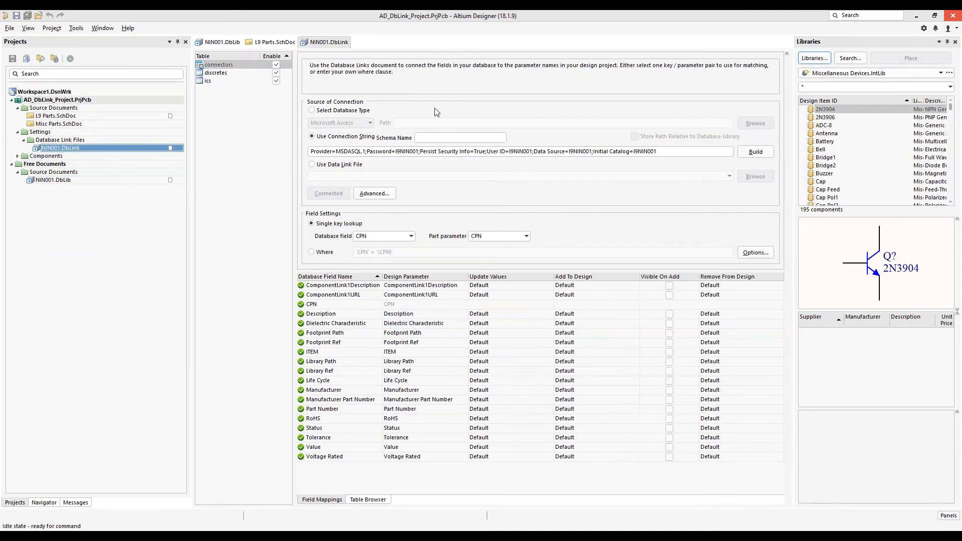
{"action": "left_click", "coordinate": [112, 181]}
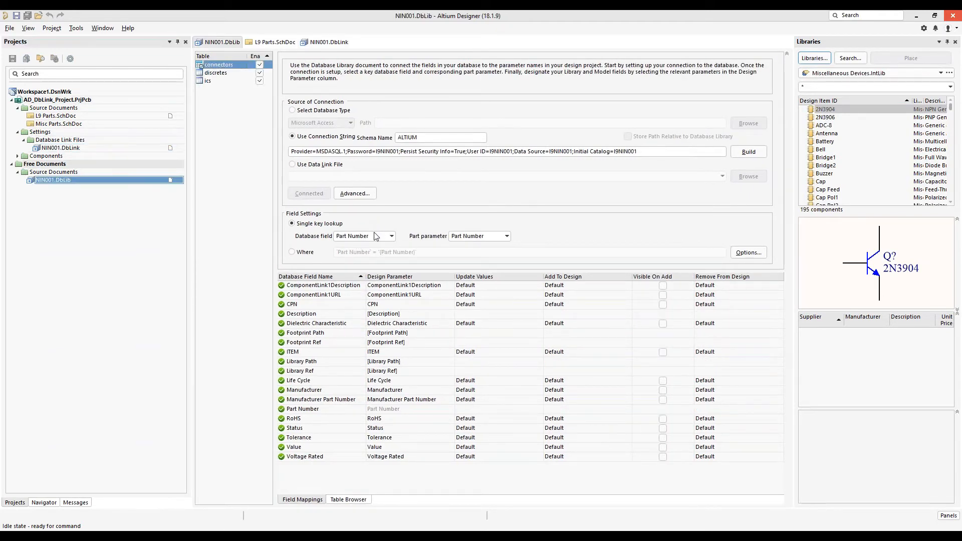
{"action": "left_click", "coordinate": [141, 268]}
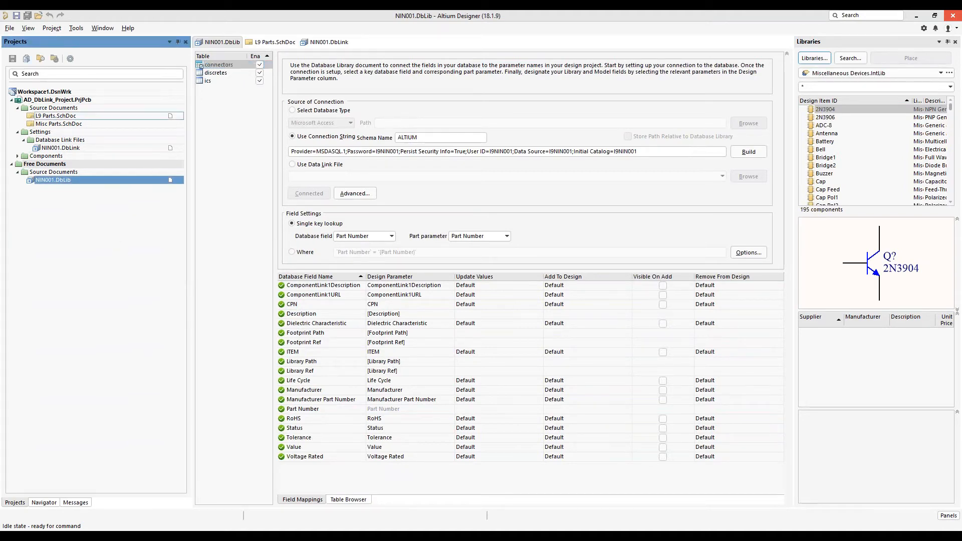
{"action": "double_click", "coordinate": [55, 115]}
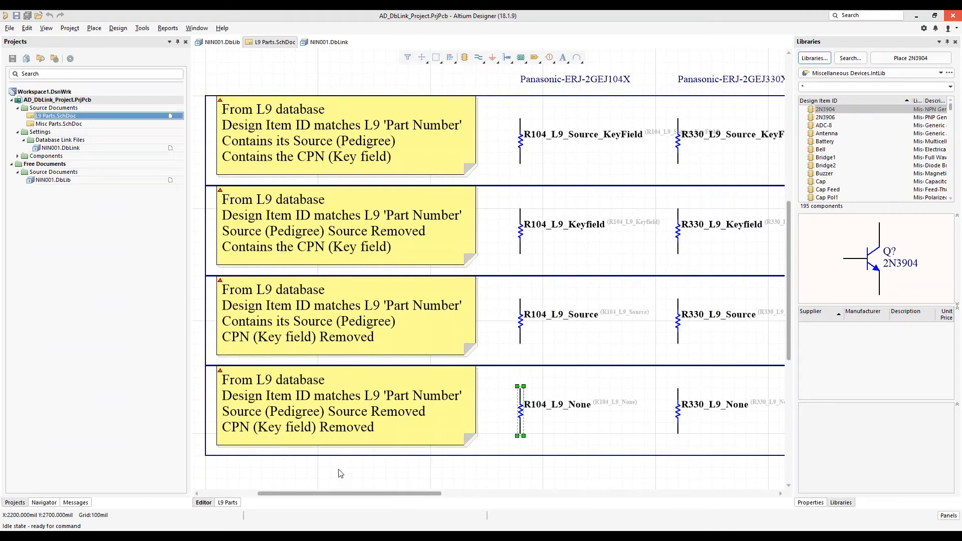
Bring up Update Parameters From Database for the schematic, and recheck the activated libraries in the installed library list
{"action": "left_click", "coordinate": [140, 28]}
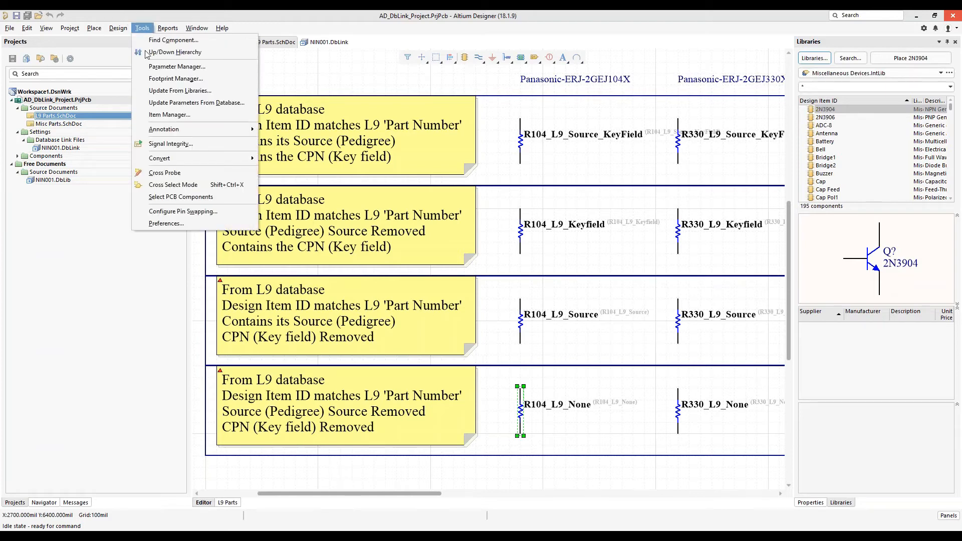
{"action": "left_click", "coordinate": [196, 103]}
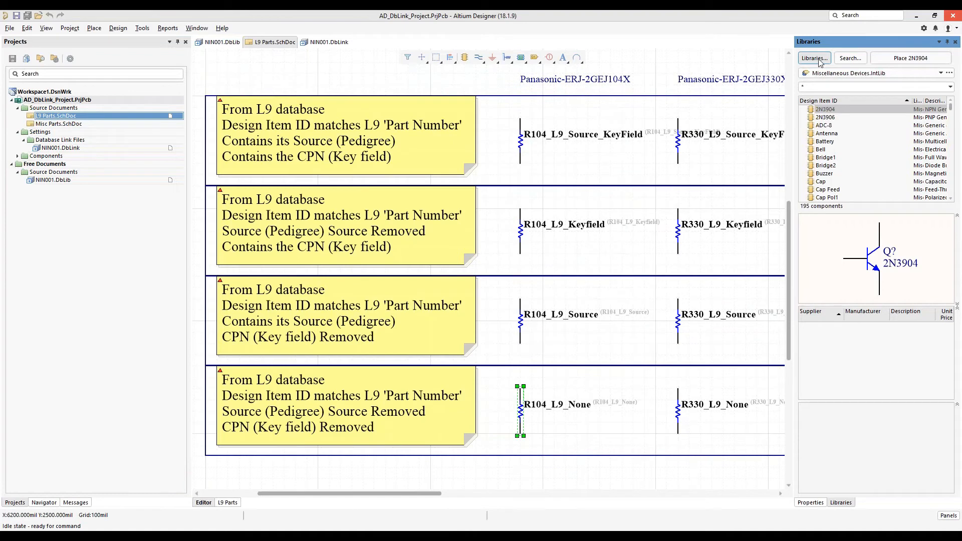
{"action": "left_click", "coordinate": [815, 57]}
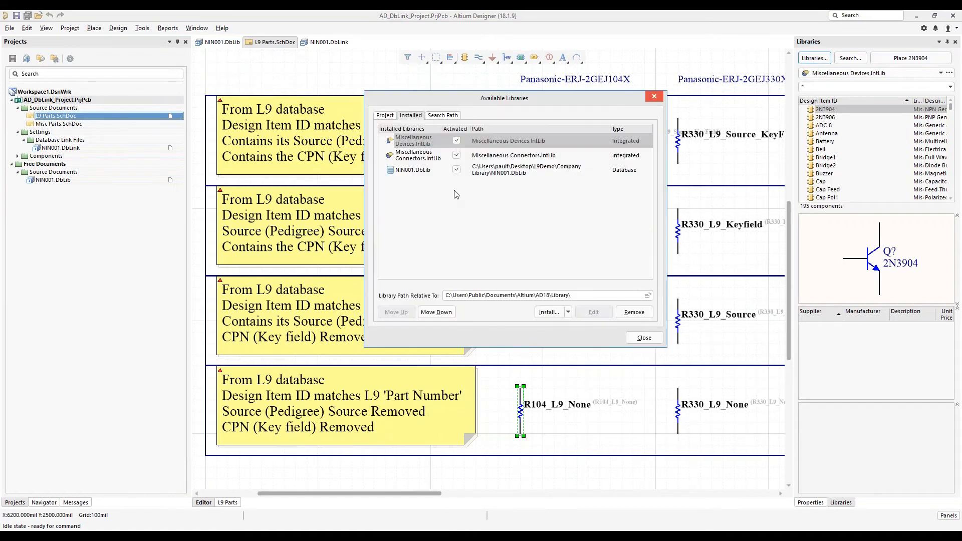
{"action": "left_click", "coordinate": [644, 338]}
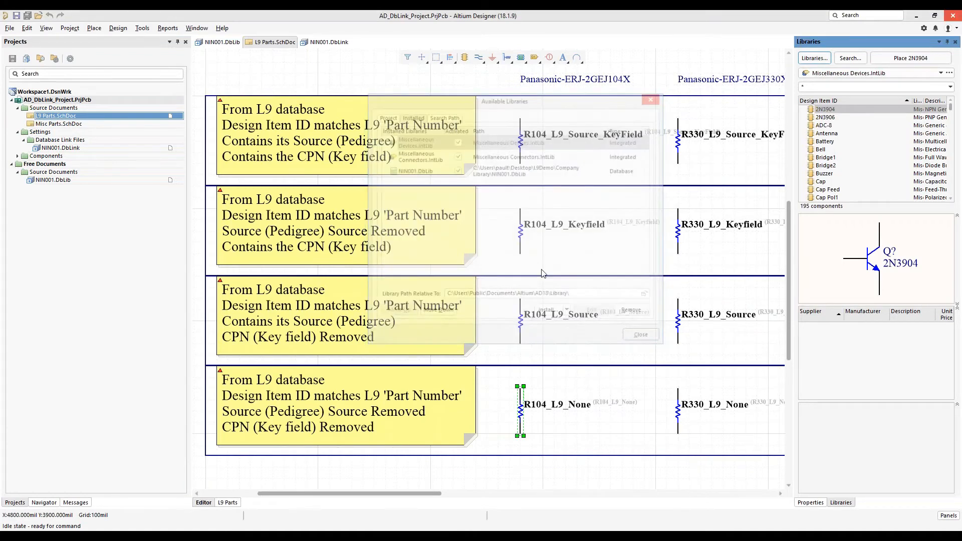
Preview the database parameter changes for the parts on both schematic sheets, and cancel without applying them
{"action": "left_click", "coordinate": [142, 28]}
{"action": "left_click", "coordinate": [176, 104]}
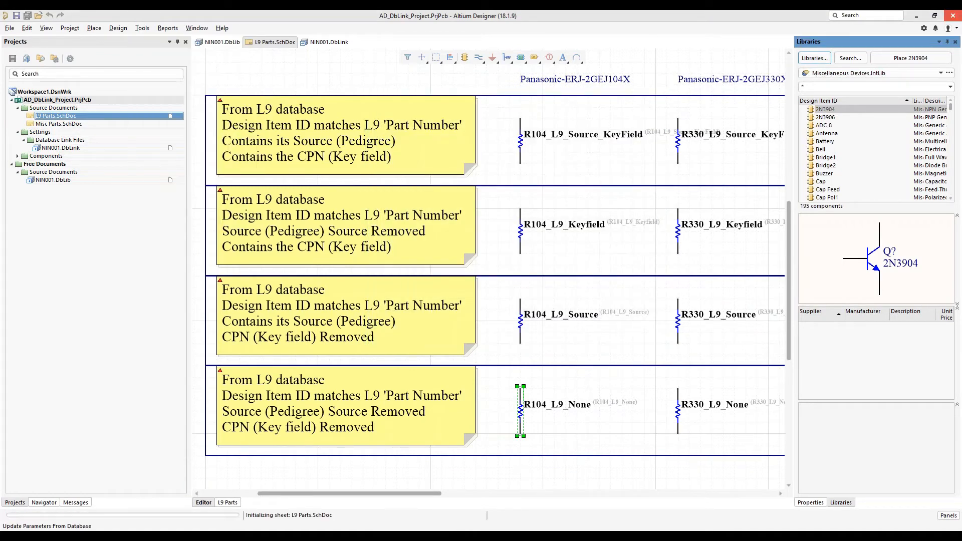
{"action": "left_click", "coordinate": [563, 444]}
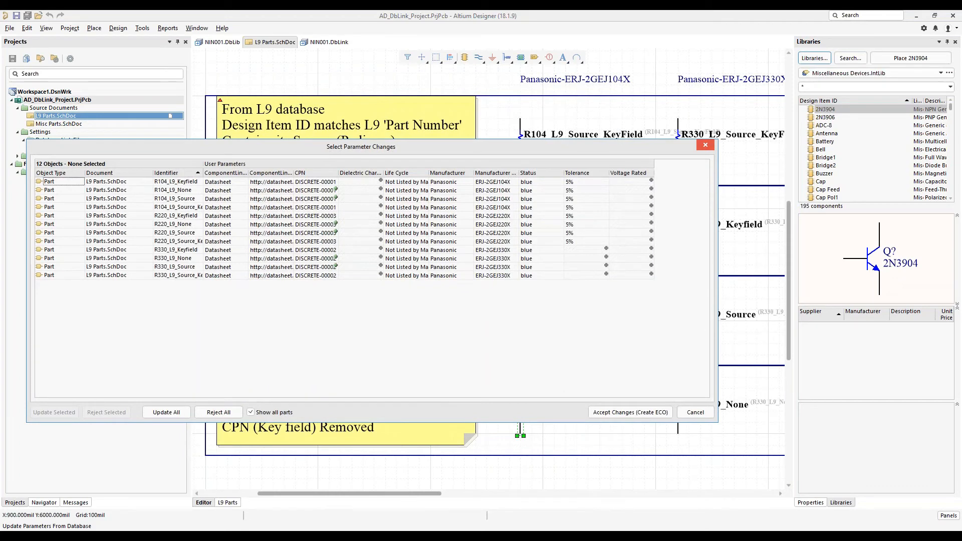
{"action": "left_click", "coordinate": [696, 413]}
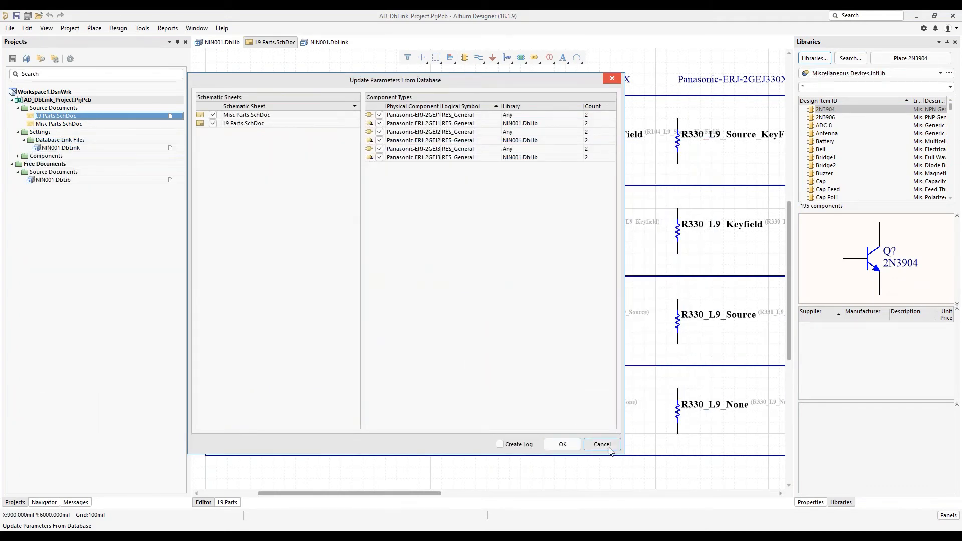
{"action": "left_click", "coordinate": [611, 449]}
Check the single key lookup fields of the NIN001.DbLib database library, and return to L9 Parts.SchDoc
{"action": "left_click", "coordinate": [53, 180]}
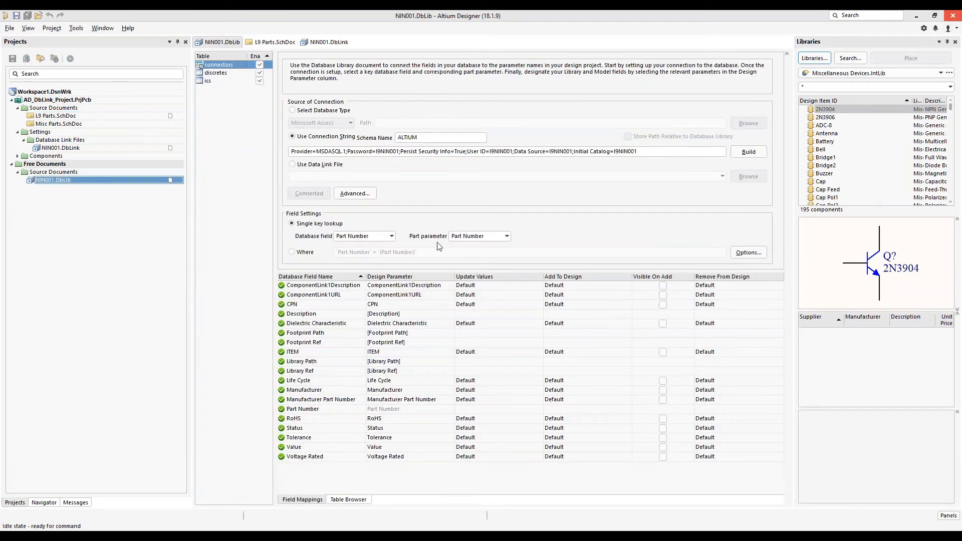
{"action": "left_click", "coordinate": [125, 241]}
{"action": "left_click", "coordinate": [52, 116]}
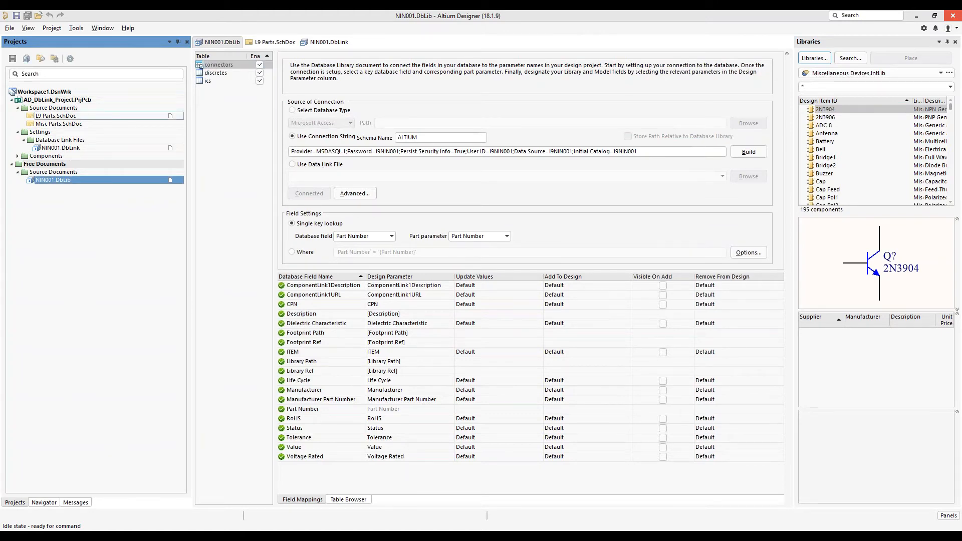
Compare the design item ID and source of resistors R104_L9_Source_KeyField and R104_L9_None
{"action": "left_click", "coordinate": [520, 143]}
{"action": "double_click", "coordinate": [520, 143]}
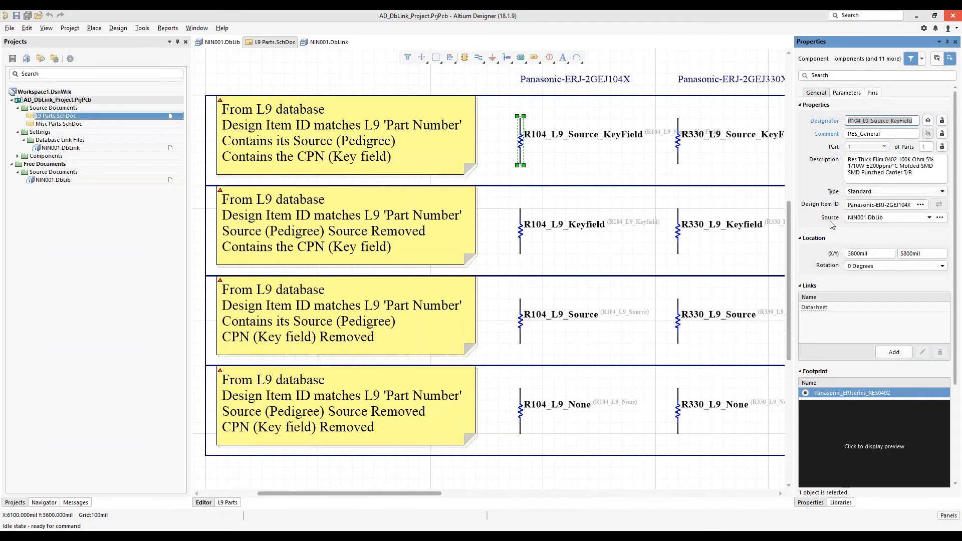
{"action": "left_click", "coordinate": [522, 410]}
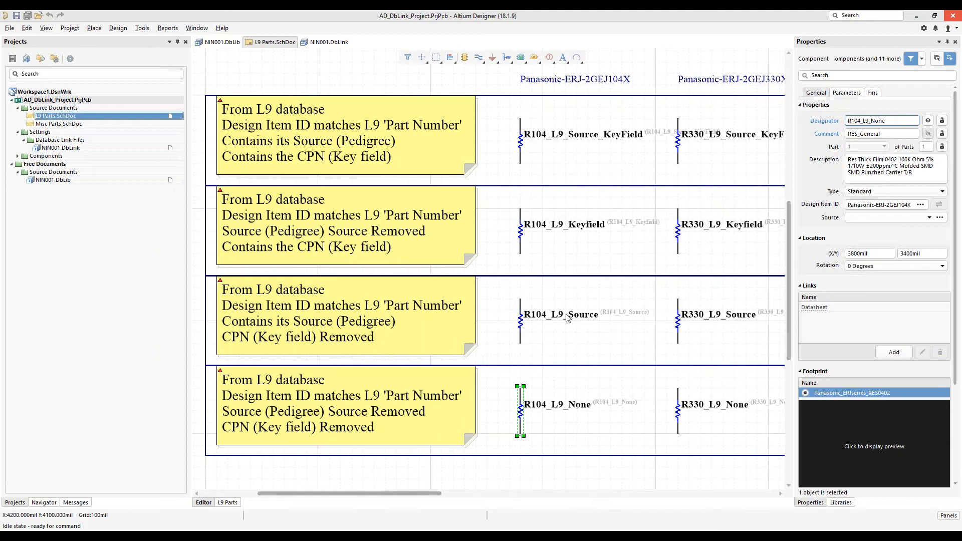
Deactivate the NIN001.DbLib database library in the list of installed libraries
{"action": "left_click", "coordinate": [118, 265]}
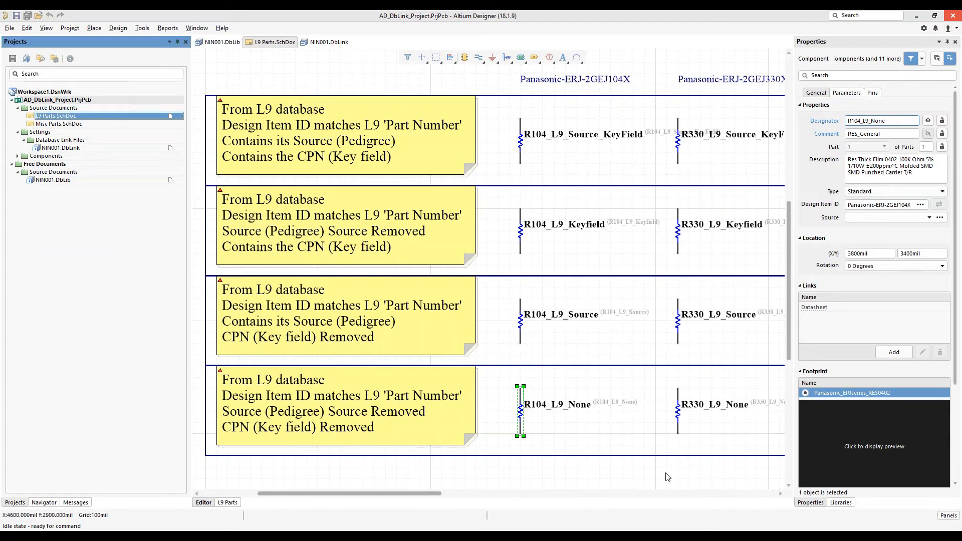
{"action": "left_click", "coordinate": [841, 503]}
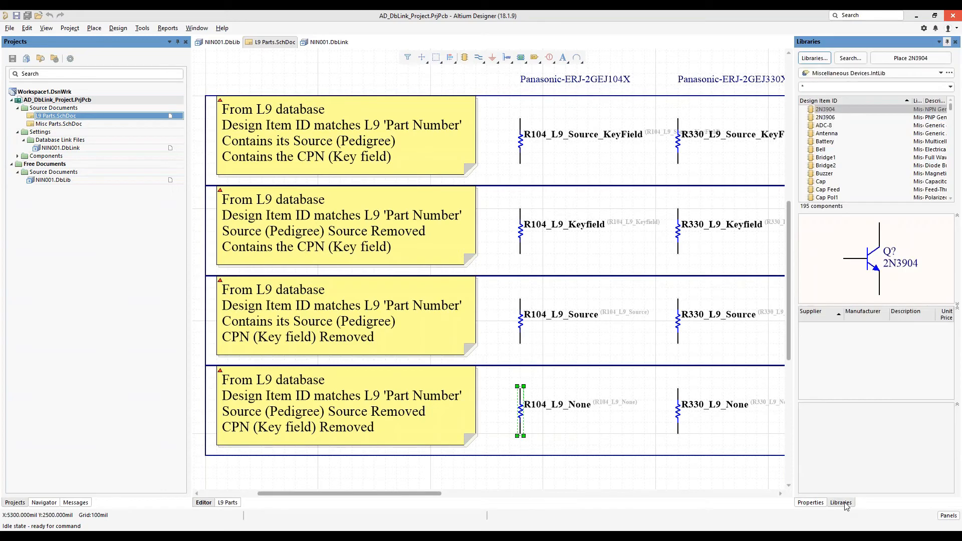
{"action": "left_click", "coordinate": [815, 59]}
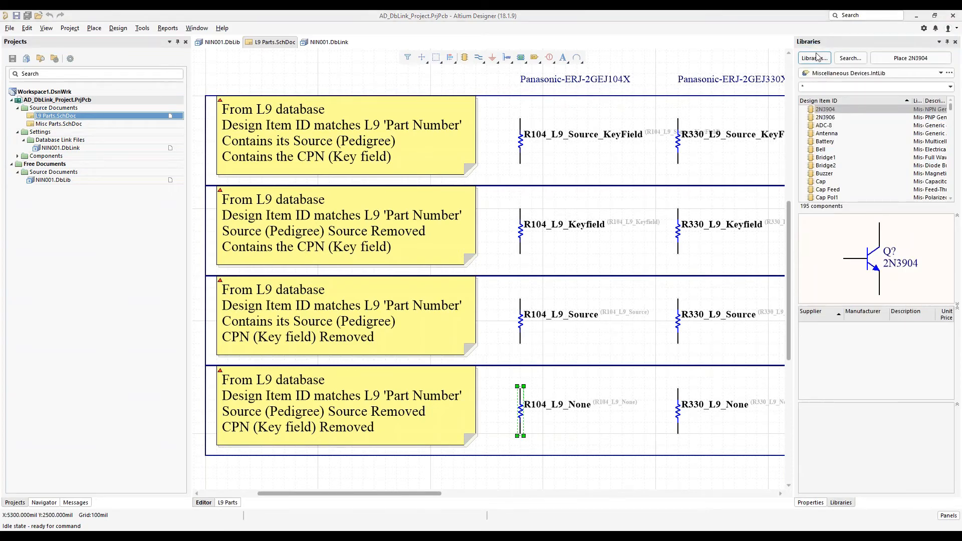
{"action": "left_click", "coordinate": [457, 170]}
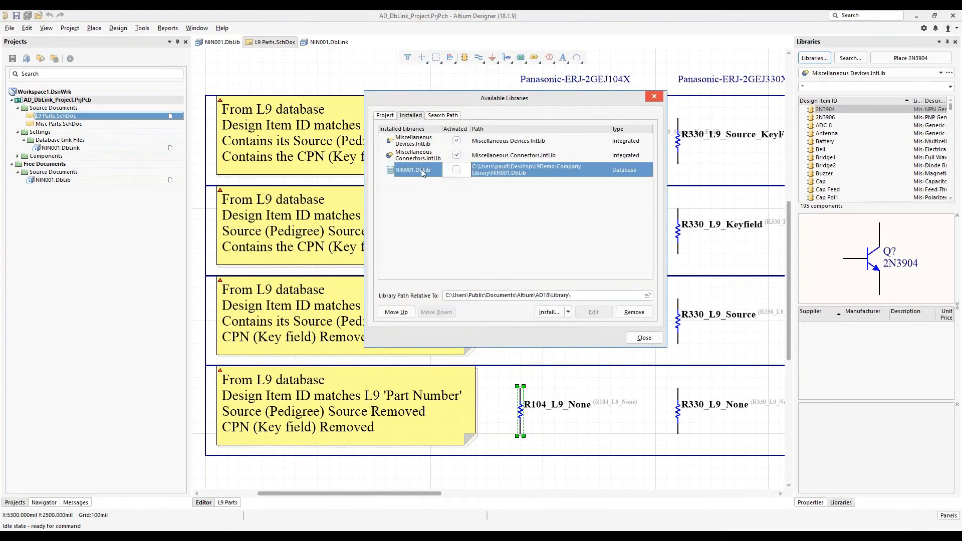
{"action": "left_click", "coordinate": [651, 341]}
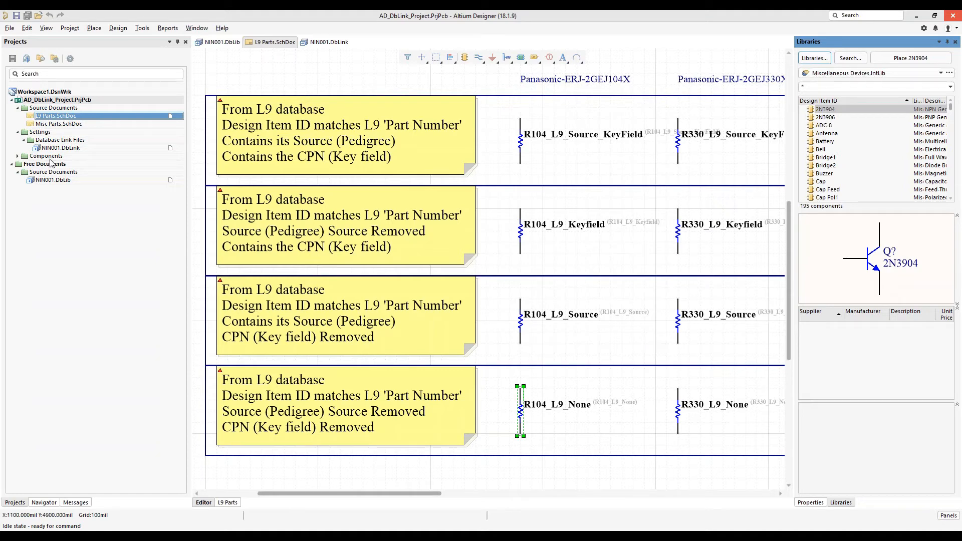
Check the key lookup field settings of the NIN001.DbLink database link, and redisplay L9 Parts.SchDoc
{"action": "left_click", "coordinate": [65, 148]}
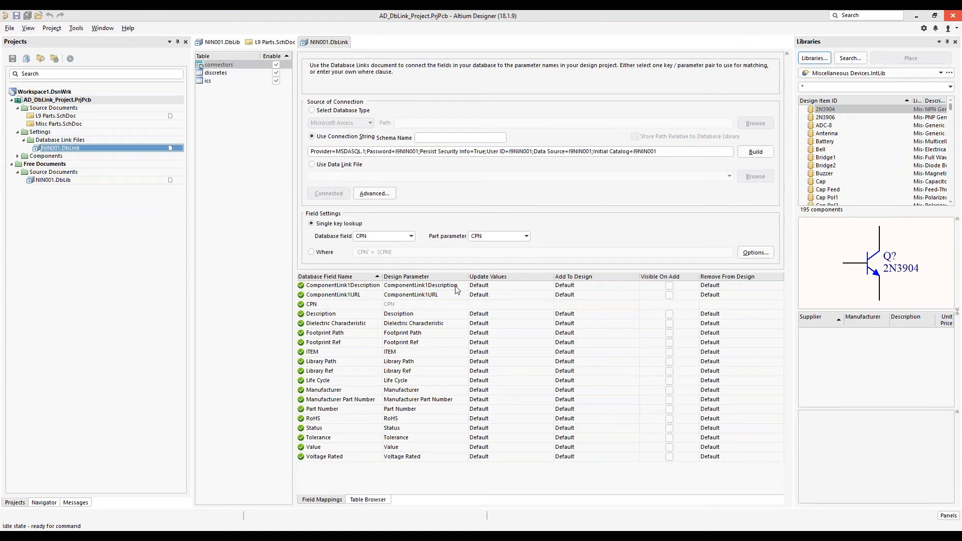
{"action": "left_click", "coordinate": [103, 117]}
{"action": "left_click", "coordinate": [103, 117]}
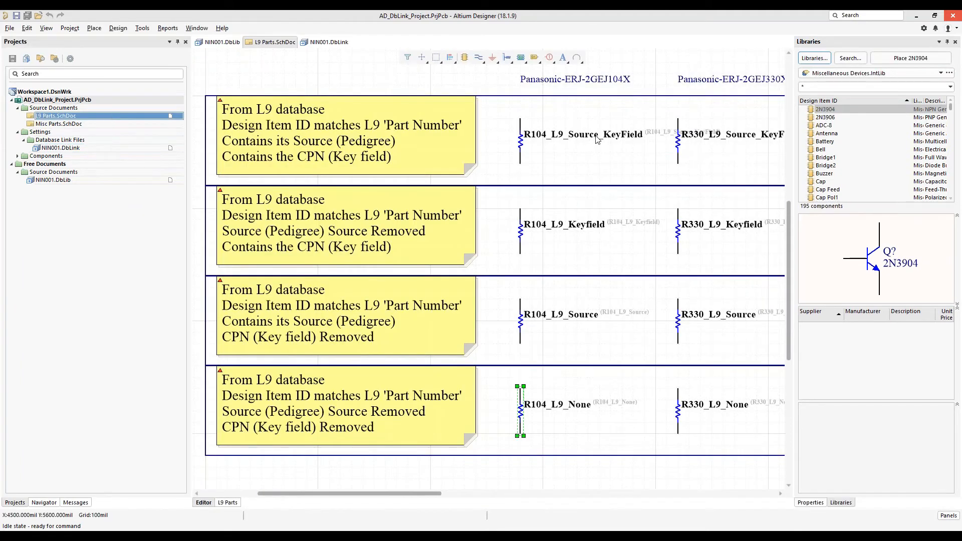
Compare the parameters of resistors R104_L9_Source_KeyField, R104_L9_Keyfield, R104_L9_Source and R104_L9_None
{"action": "left_click", "coordinate": [521, 150]}
{"action": "key", "text": "F11"}
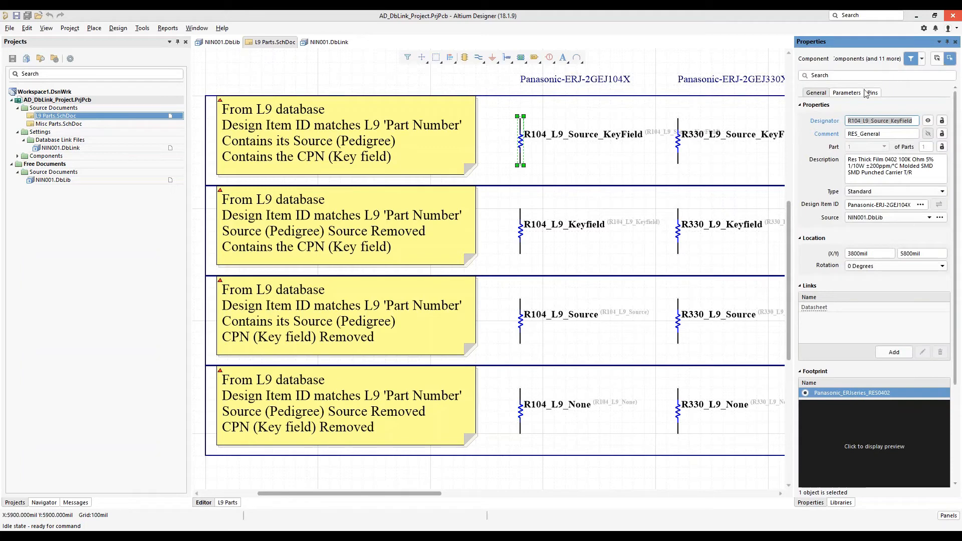
{"action": "left_click", "coordinate": [847, 92]}
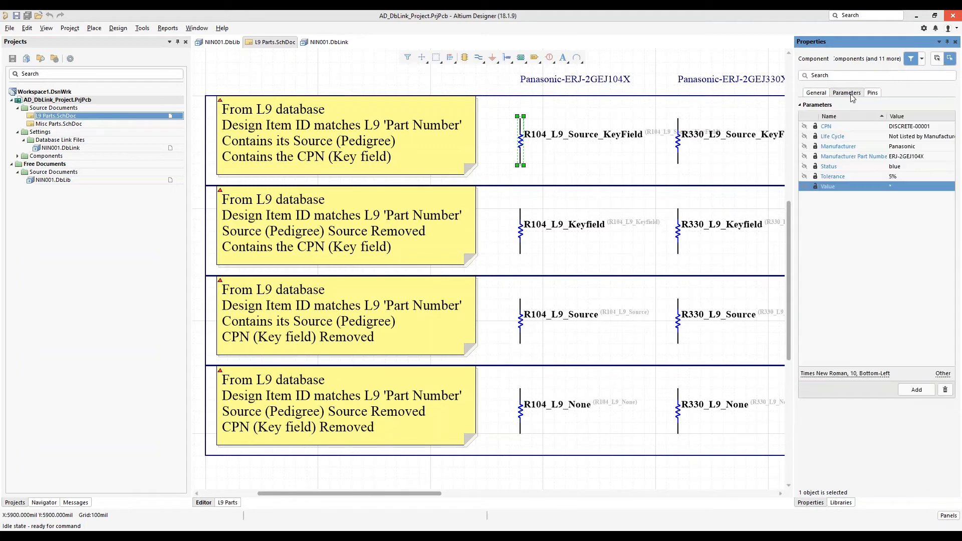
{"action": "left_click", "coordinate": [520, 230]}
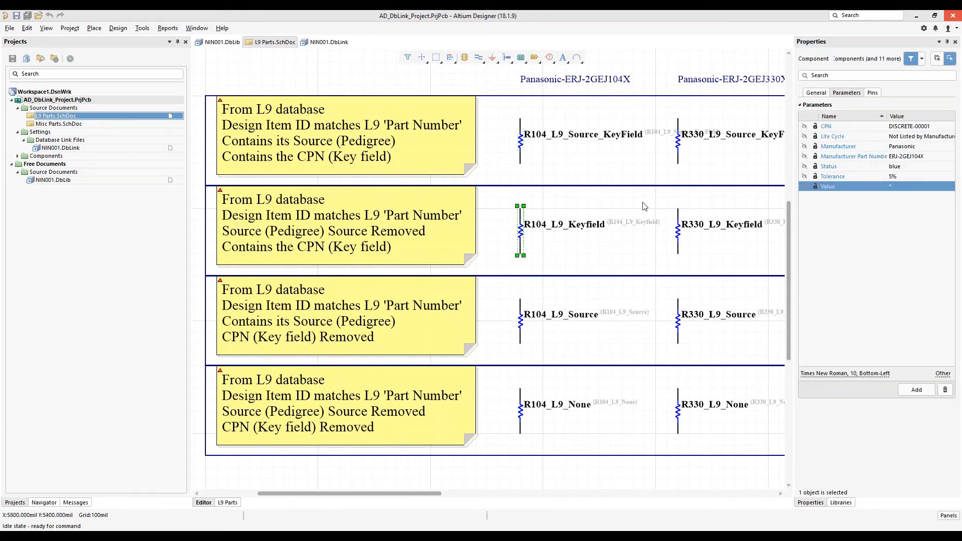
{"action": "left_click", "coordinate": [521, 320]}
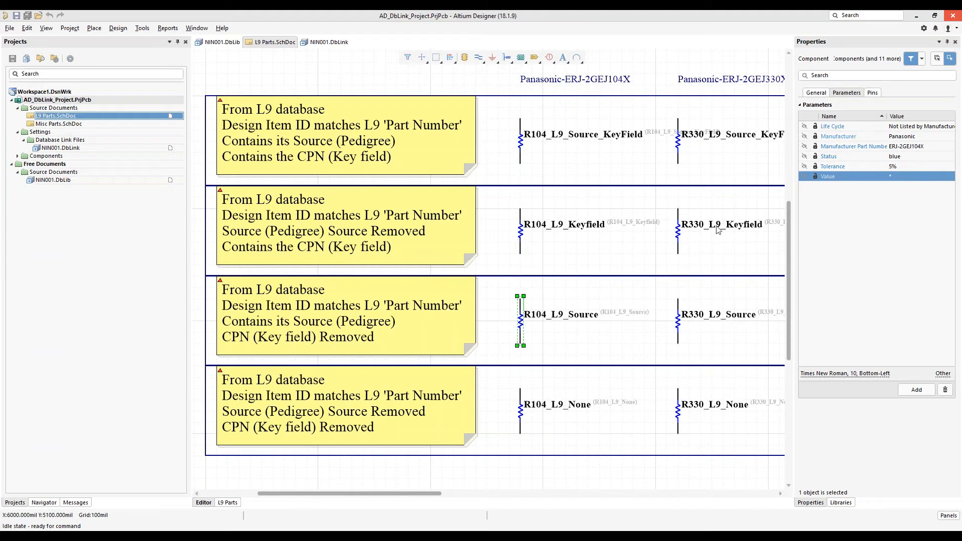
{"action": "left_click", "coordinate": [521, 412]}
{"action": "left_click", "coordinate": [521, 321]}
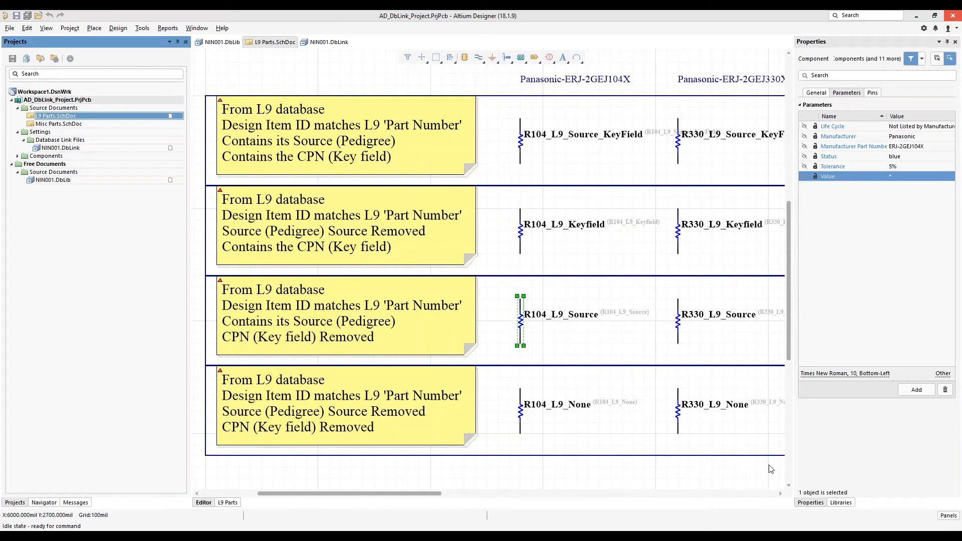
Check which installed libraries are activated, and close the list without changes
{"action": "left_click", "coordinate": [837, 504]}
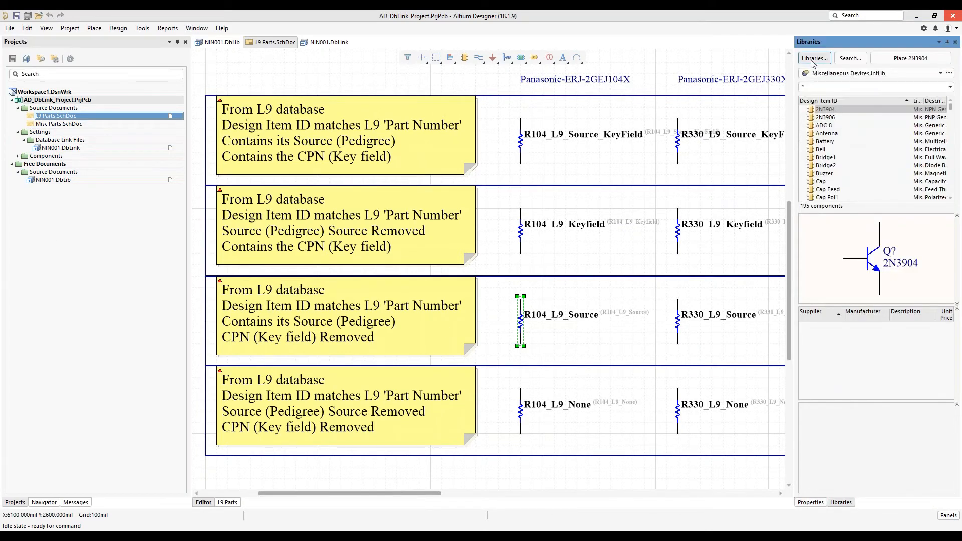
{"action": "left_click", "coordinate": [813, 58]}
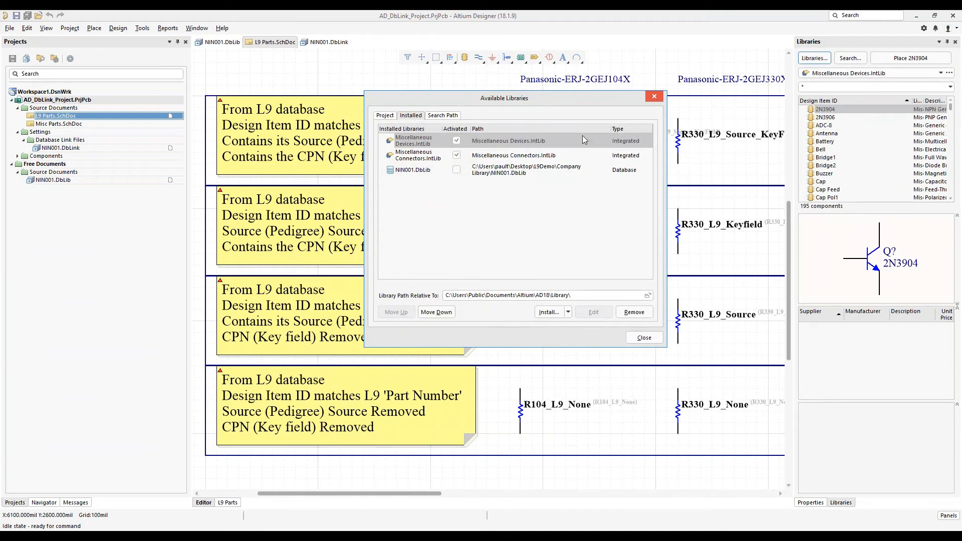
{"action": "left_click", "coordinate": [628, 339]}
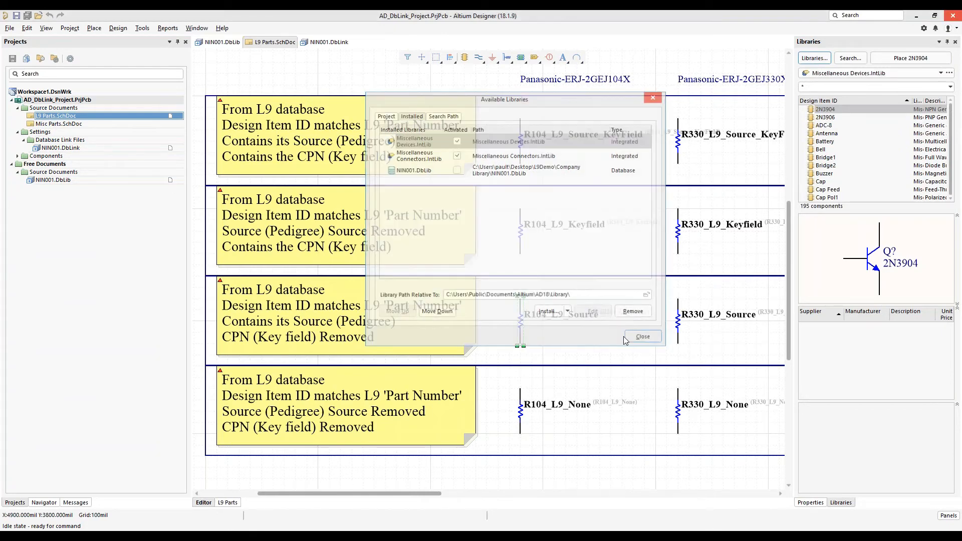
Run Update Parameters From Database on Misc Parts.SchDoc and L9 Parts.SchDoc with all component types included
{"action": "left_click", "coordinate": [142, 28]}
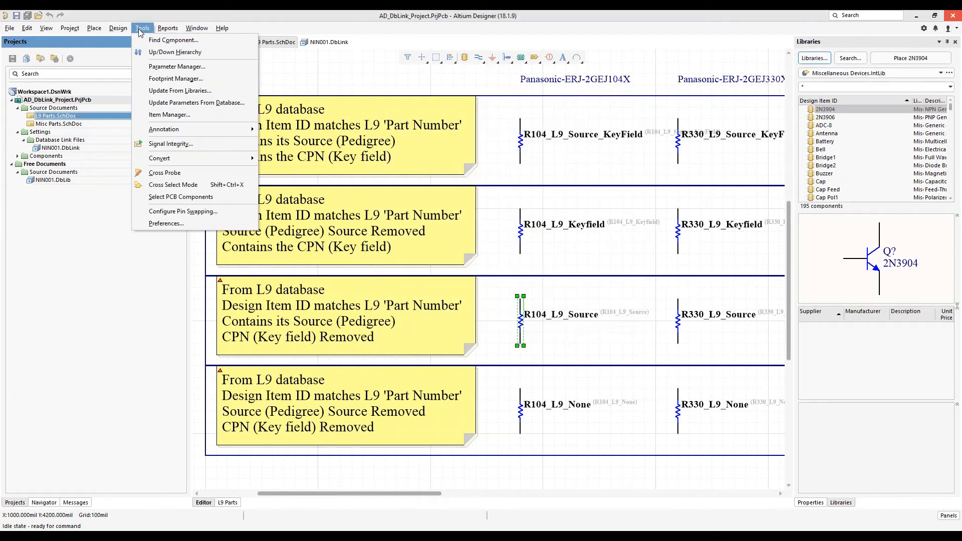
{"action": "left_click", "coordinate": [178, 103]}
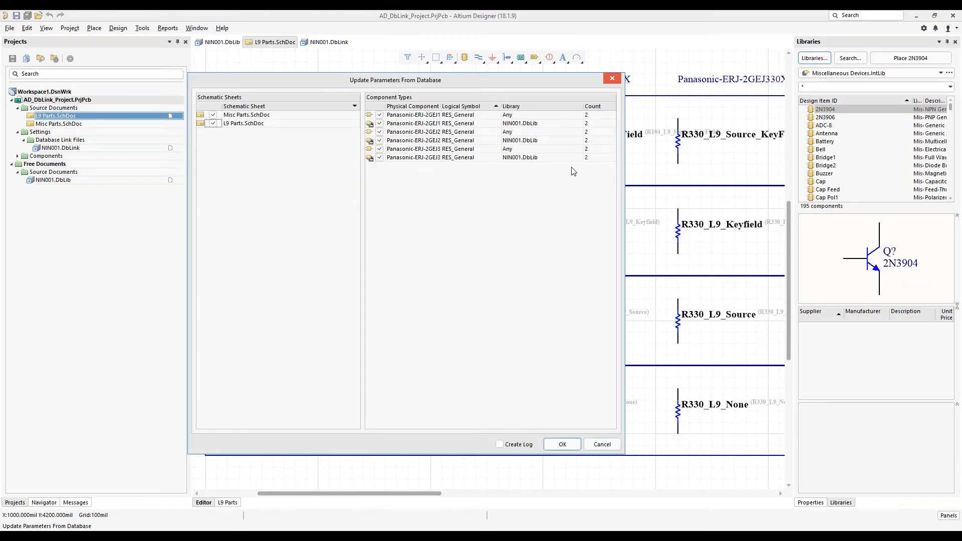
{"action": "left_click", "coordinate": [561, 446]}
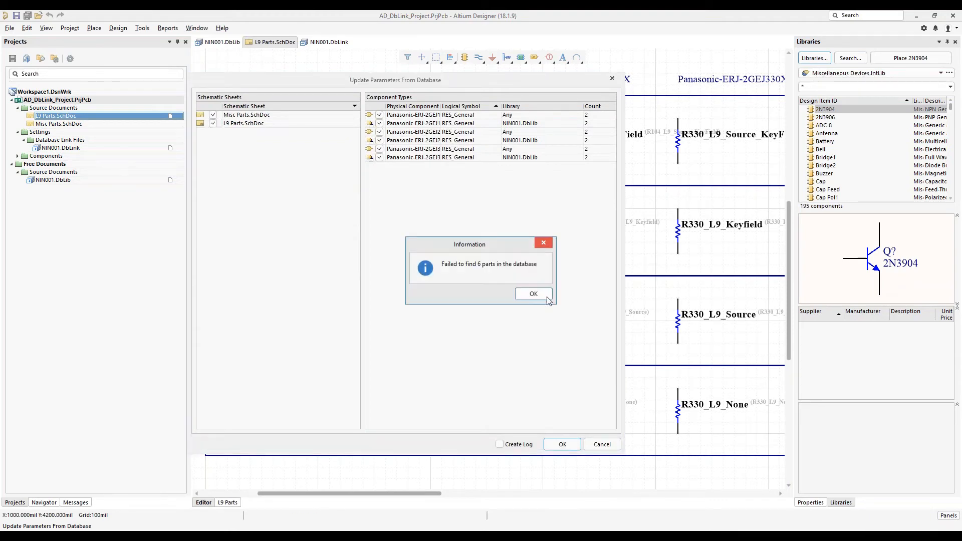
{"action": "left_click", "coordinate": [540, 298]}
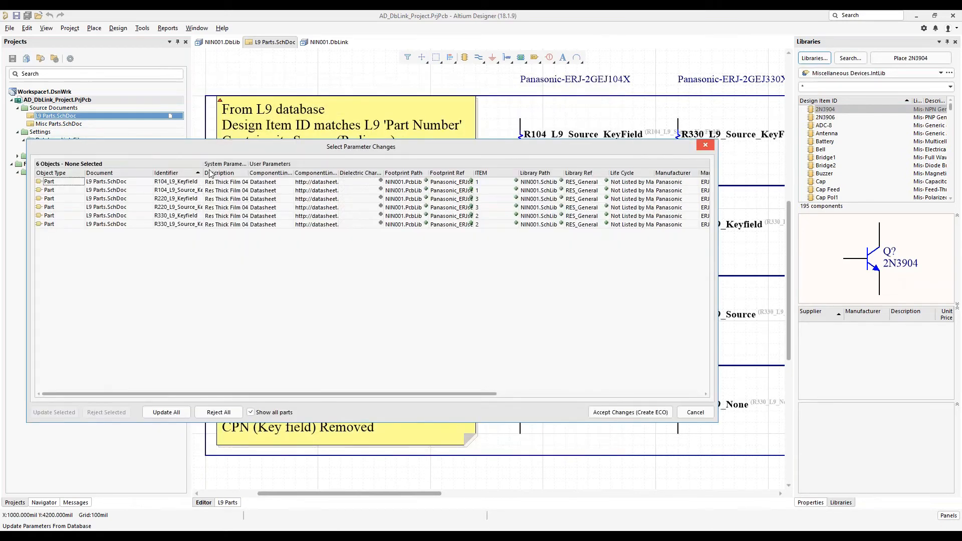
Compare the full identifiers in the proposed parameter changes with the schematic's resistors, and cancel the parameter update
{"action": "left_click_drag", "start_coordinate": [203, 166], "coordinate": [328, 168]}
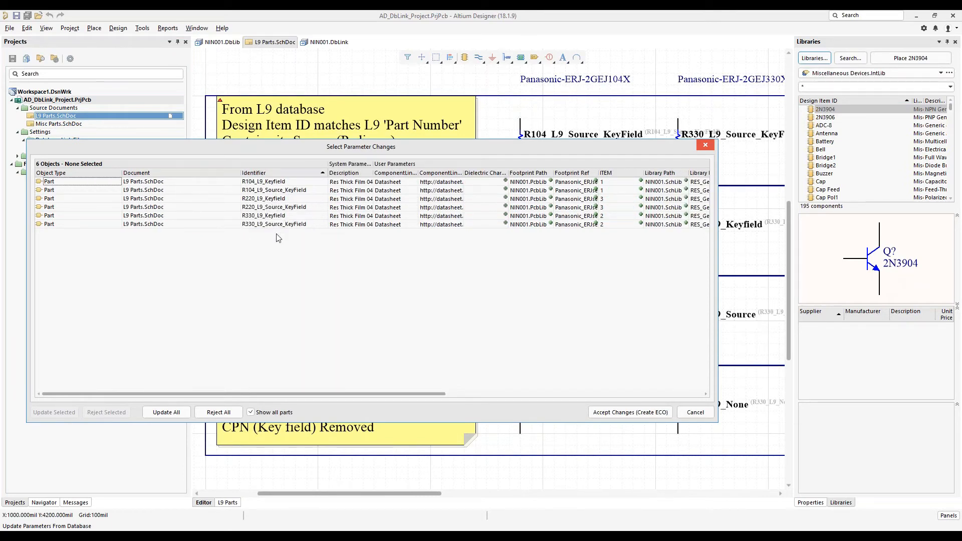
{"action": "left_click_drag", "start_coordinate": [499, 153], "coordinate": [733, 470]}
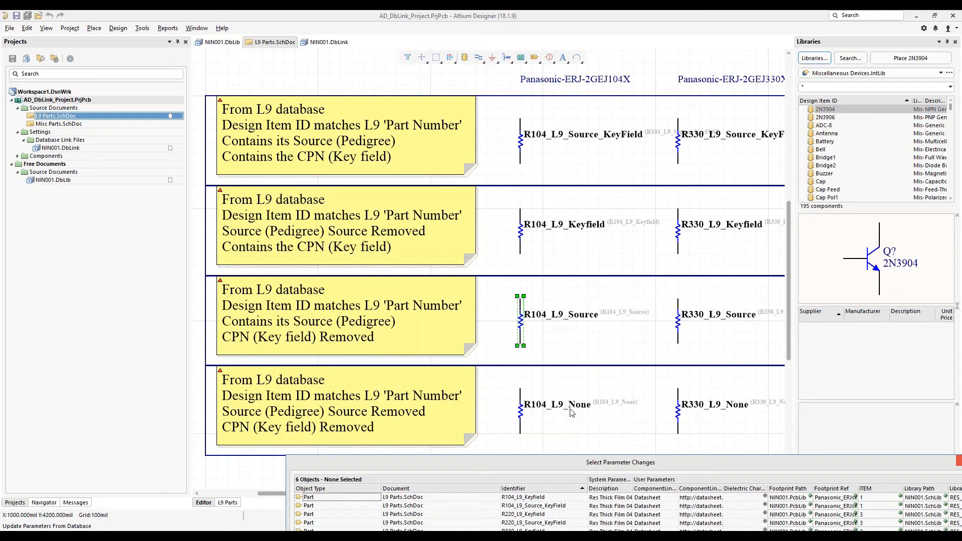
{"action": "left_click_drag", "start_coordinate": [585, 463], "coordinate": [464, 146]}
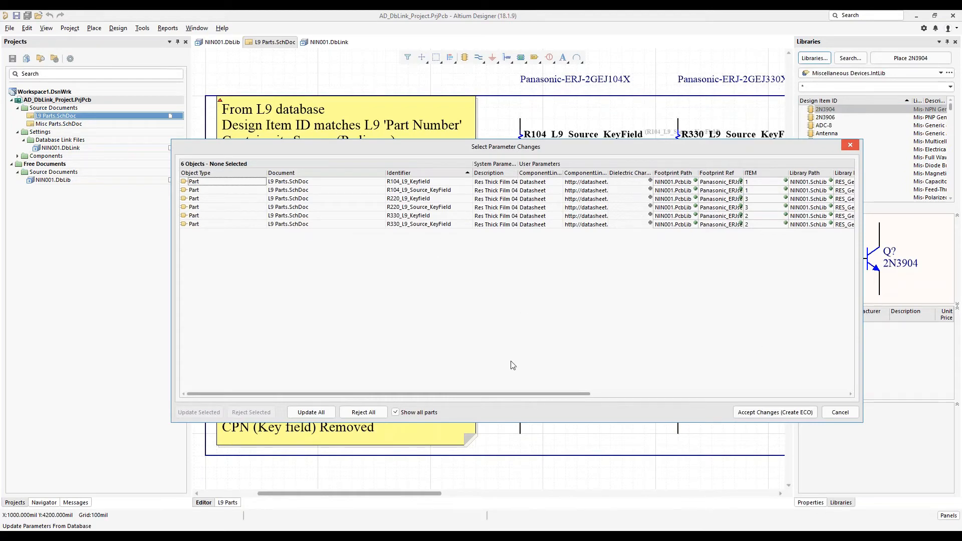
{"action": "left_click", "coordinate": [853, 413]}
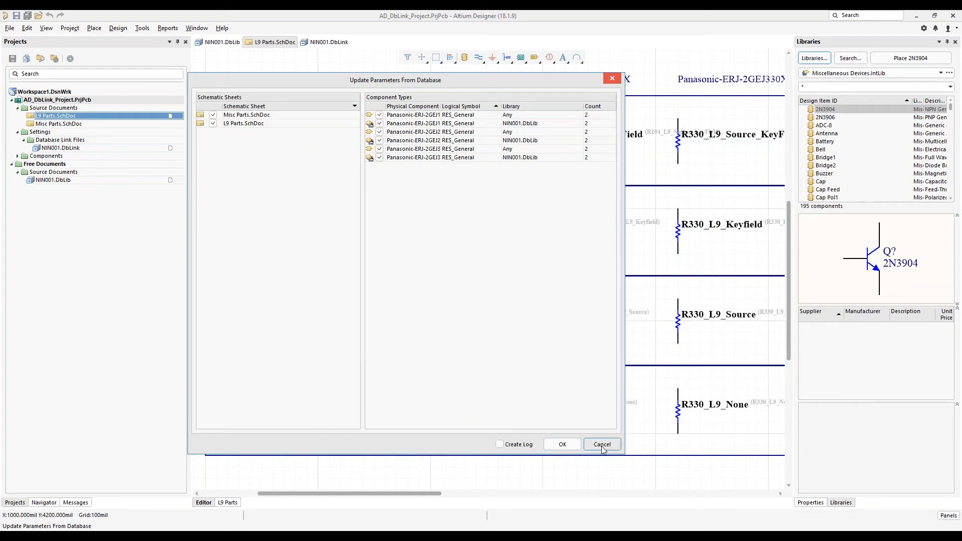
{"action": "left_click", "coordinate": [602, 444]}
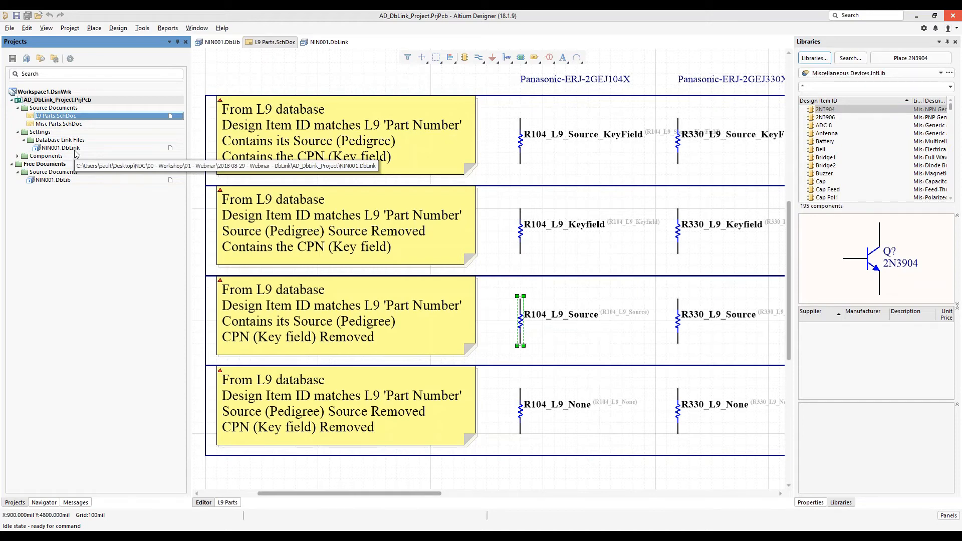
Switch to SOLIDWORKS PCB and open the Power Supply.schdoc schematic of the Power Supply project
{"action": "mouse_move", "coordinate": [380, 539]}
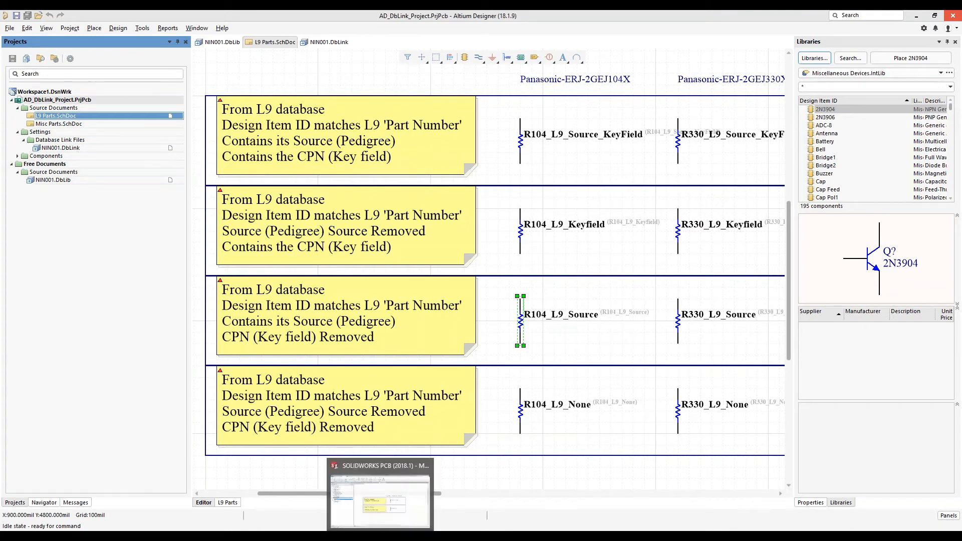
{"action": "left_click", "coordinate": [381, 496]}
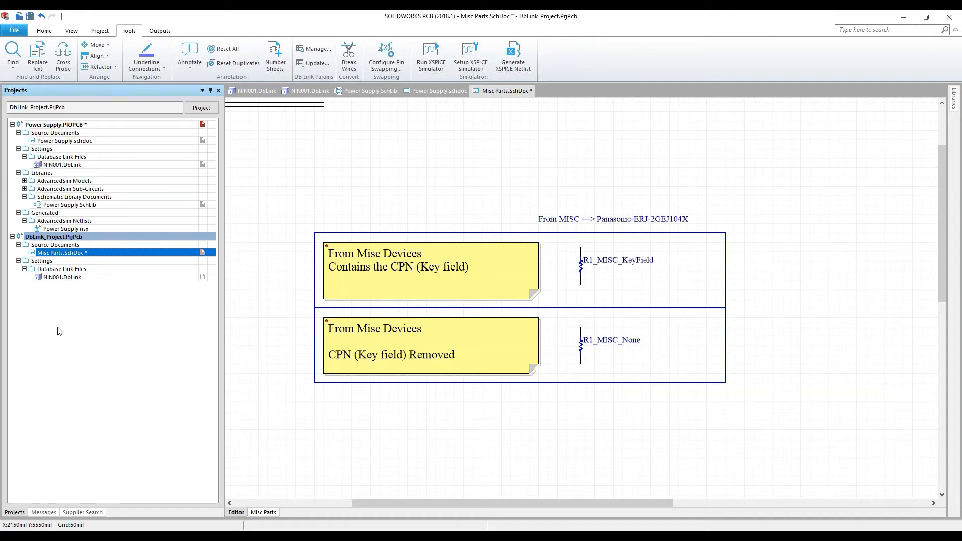
{"action": "double_click", "coordinate": [76, 141]}
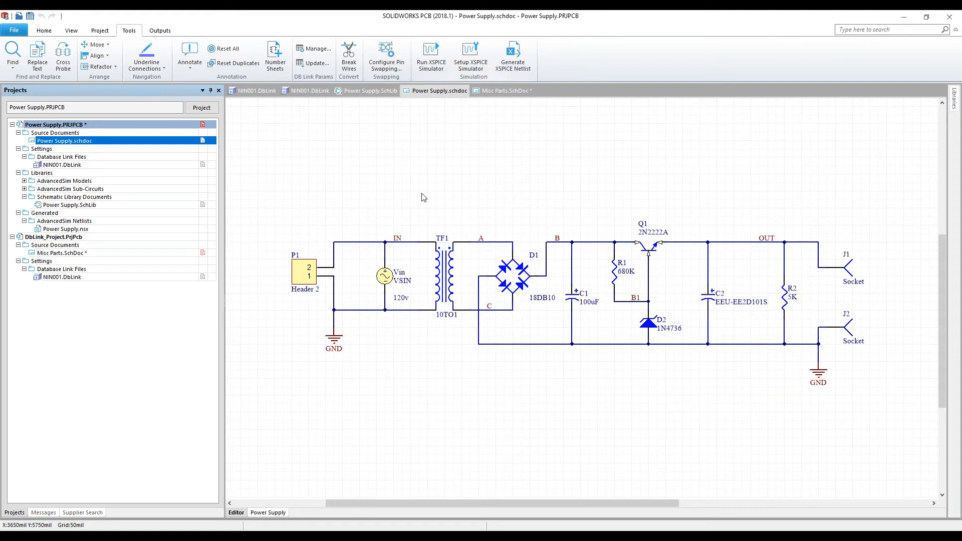
{"action": "scroll", "coordinate": [583, 321], "scroll_direction": "up", "scroll_amount": 2, "text": "ctrl"}
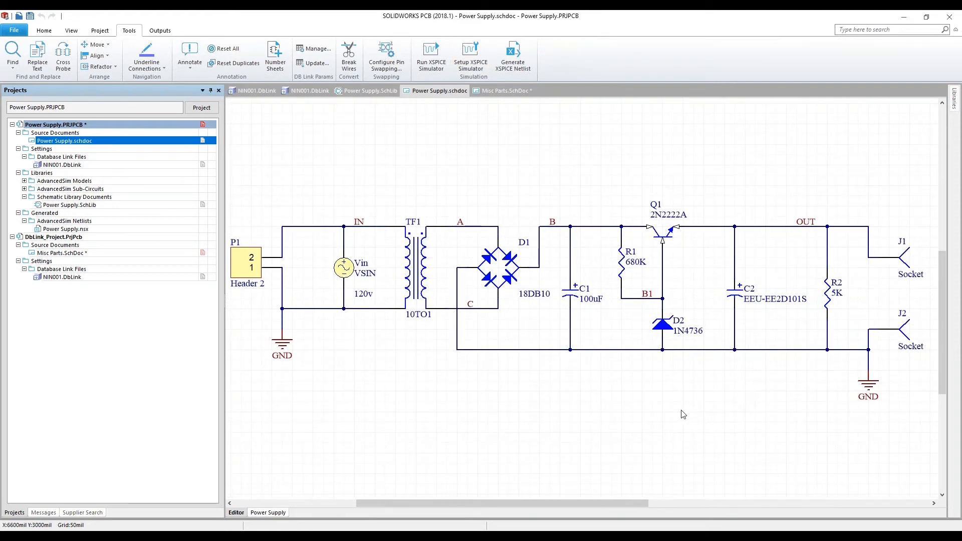
{"action": "scroll", "coordinate": [679, 412], "scroll_direction": "down", "scroll_amount": 1, "text": "ctrl"}
{"action": "right_click_drag", "start_coordinate": [604, 450], "coordinate": [619, 433]}
Run the XSPICE simulation, review the transient analysis waveforms down to the out signal, and close Power Supply.sdf without saving
{"action": "left_click", "coordinate": [431, 55]}
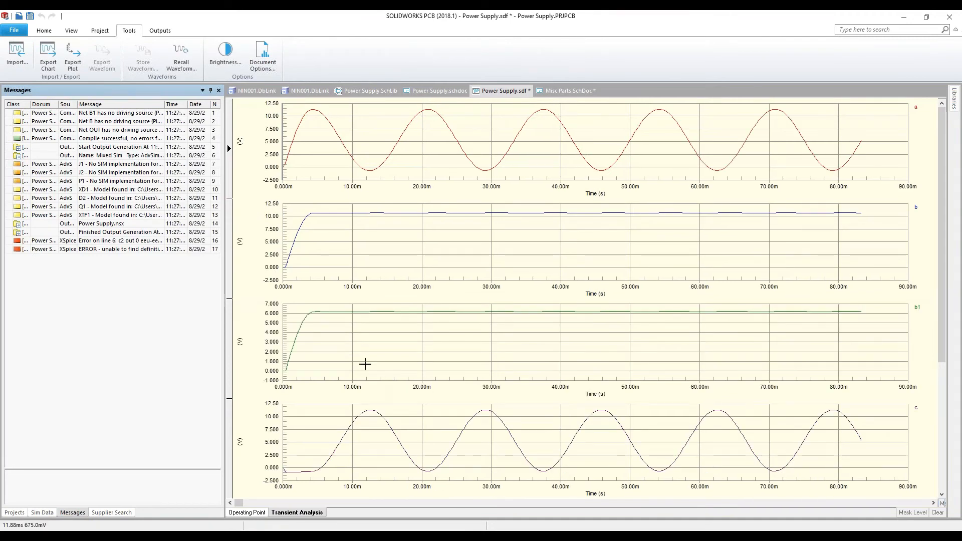
{"action": "scroll", "coordinate": [356, 291], "scroll_direction": "down", "scroll_amount": 1}
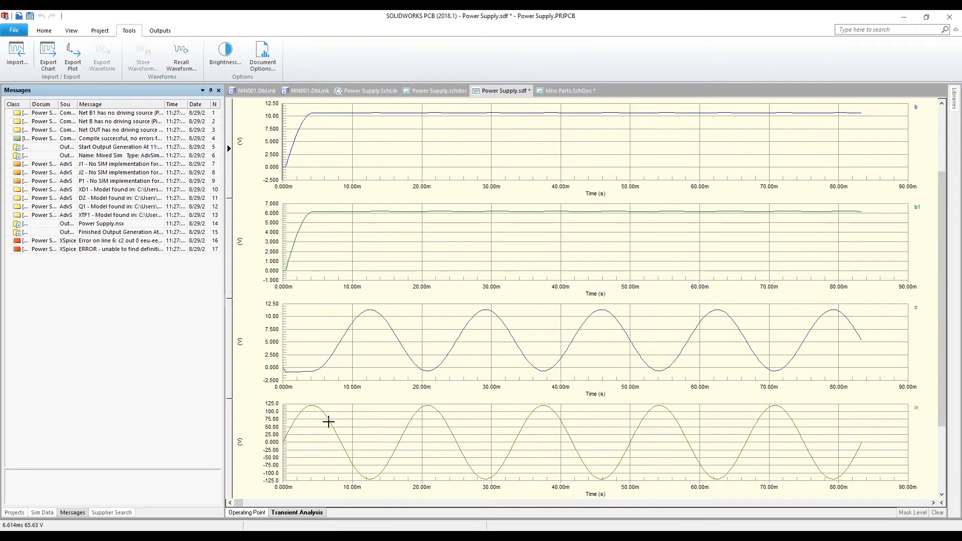
{"action": "scroll", "coordinate": [324, 419], "scroll_direction": "down", "scroll_amount": 1}
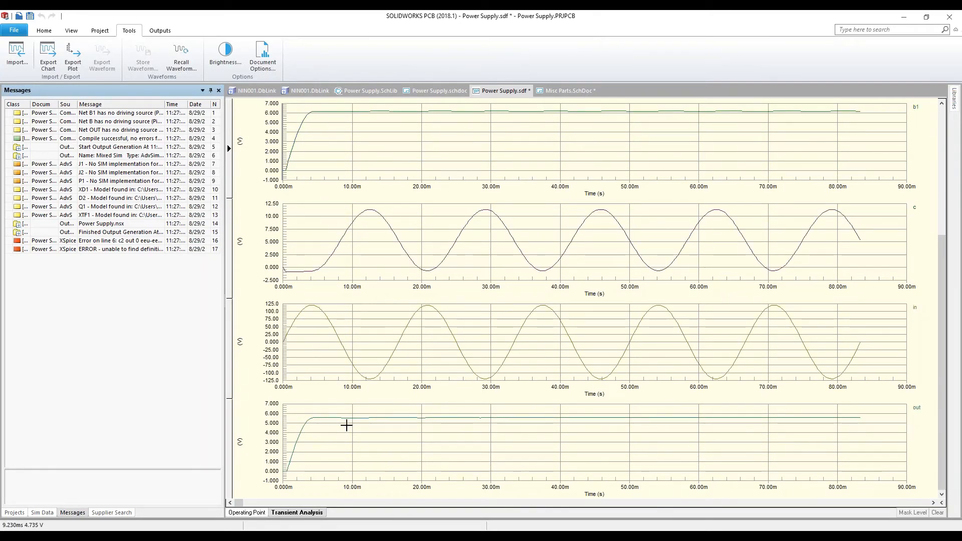
{"action": "right_click", "coordinate": [503, 96]}
{"action": "left_click", "coordinate": [531, 99]}
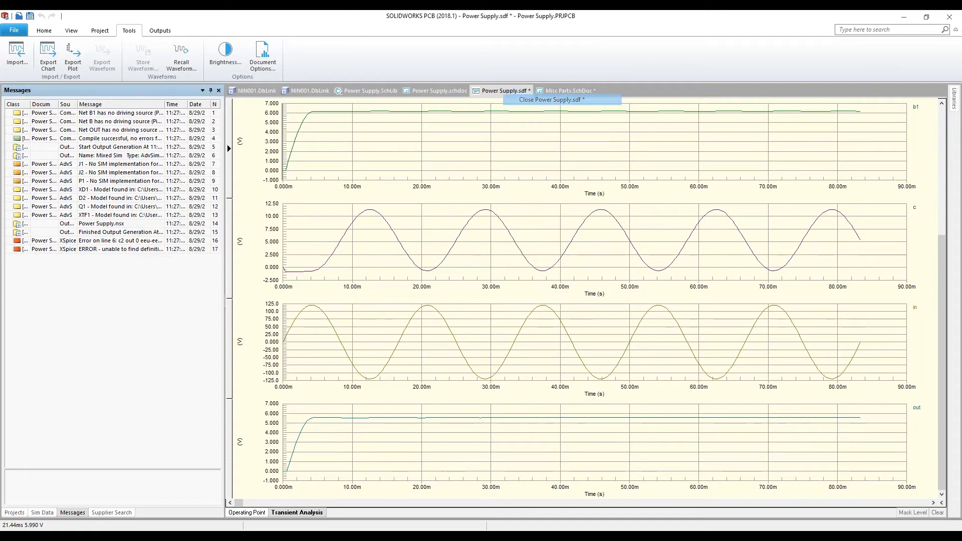
{"action": "left_click", "coordinate": [509, 289]}
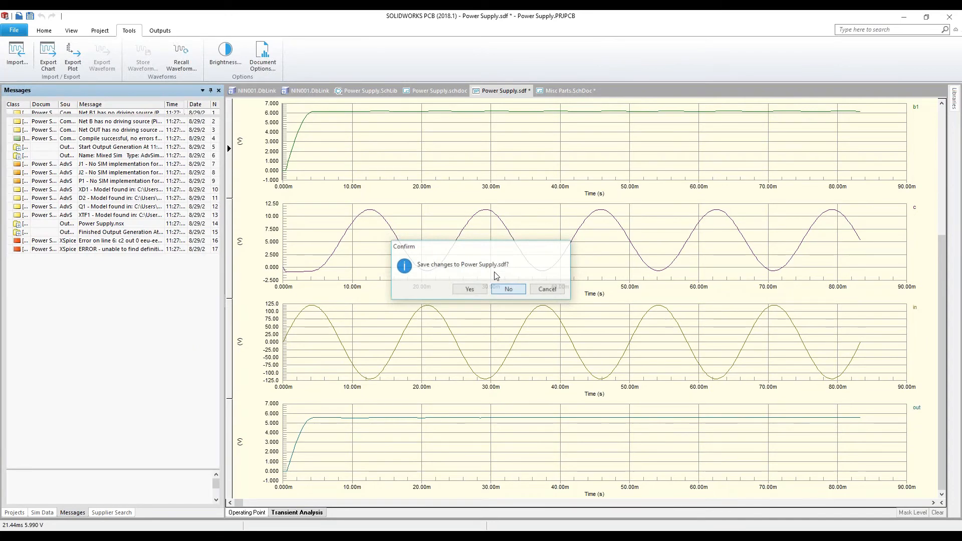
Check the parameters and simulation model of transformer TF1, and close its properties without changes
{"action": "right_click_drag", "start_coordinate": [416, 173], "coordinate": [472, 167]}
{"action": "right_click_drag", "start_coordinate": [507, 357], "coordinate": [462, 355]}
{"action": "double_click", "coordinate": [453, 274]}
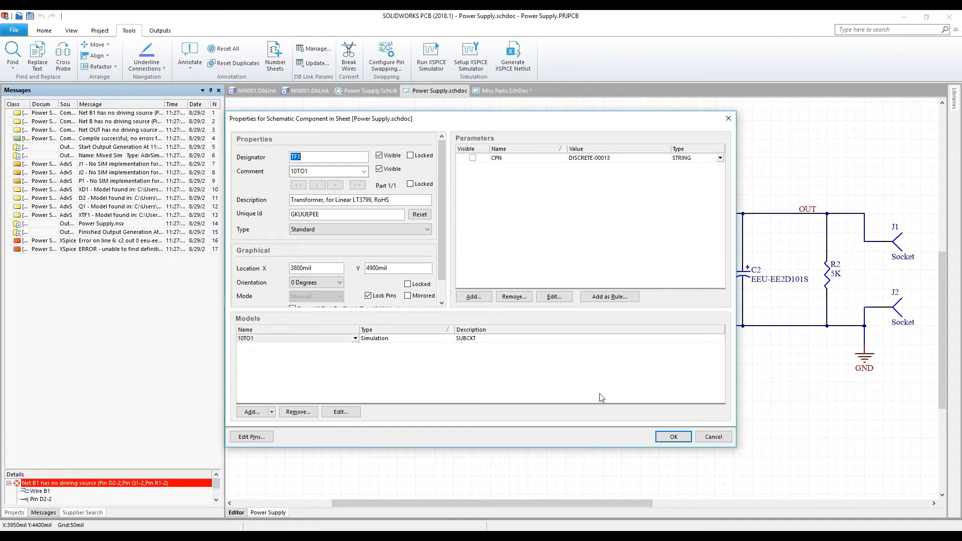
{"action": "left_click", "coordinate": [704, 437]}
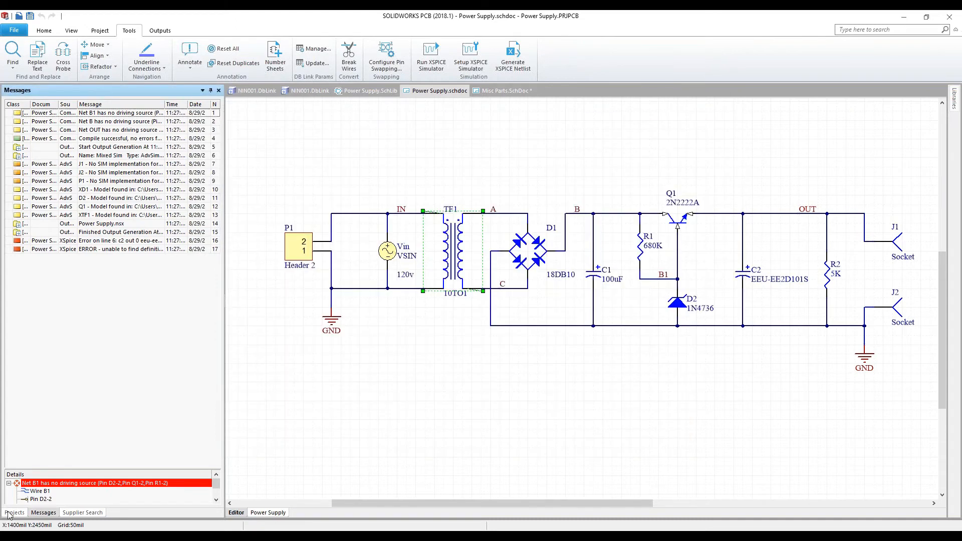
Open the Power Supply.SchLib schematic library and display its CAPACITOR_BIPOLAR component from the component list
{"action": "left_click", "coordinate": [14, 513]}
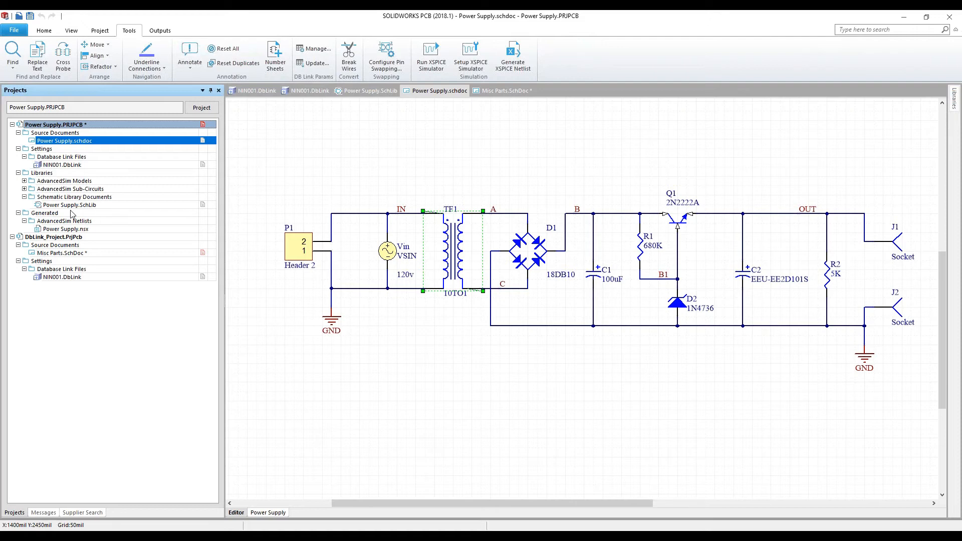
{"action": "double_click", "coordinate": [76, 206]}
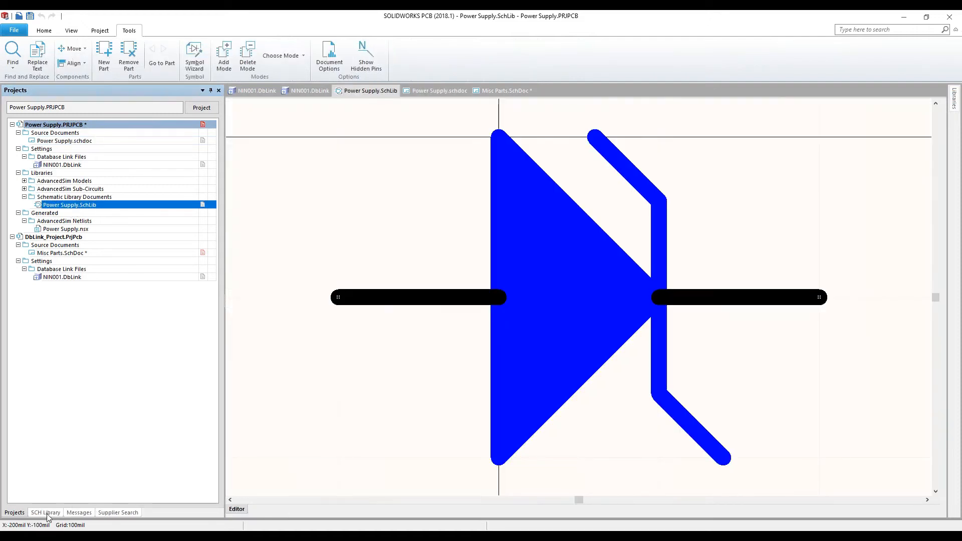
{"action": "left_click", "coordinate": [47, 513]}
{"action": "left_click", "coordinate": [58, 126]}
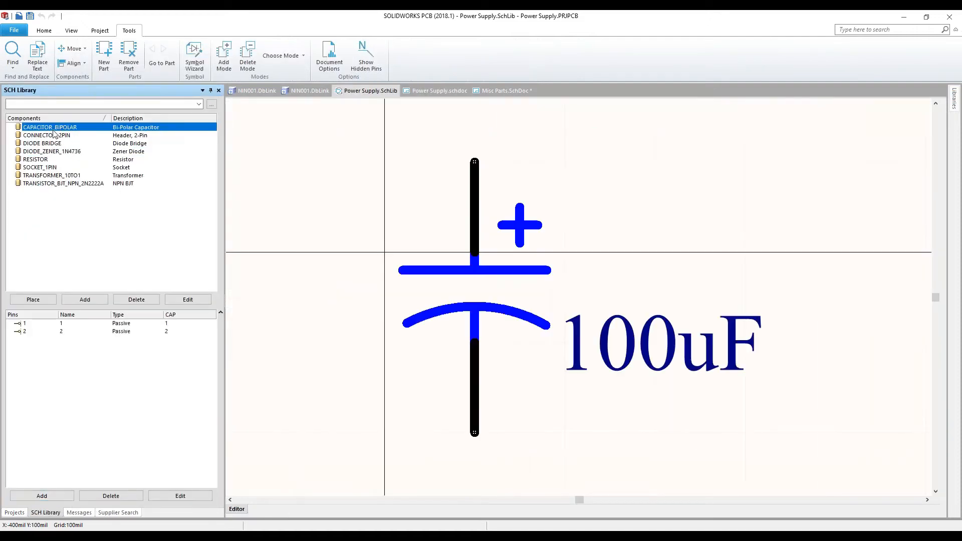
Check the CPN parameter and models of library components CONNECTOR_2PIN and DIODE BRIDGE, closing their properties without changes
{"action": "left_click", "coordinate": [53, 135]}
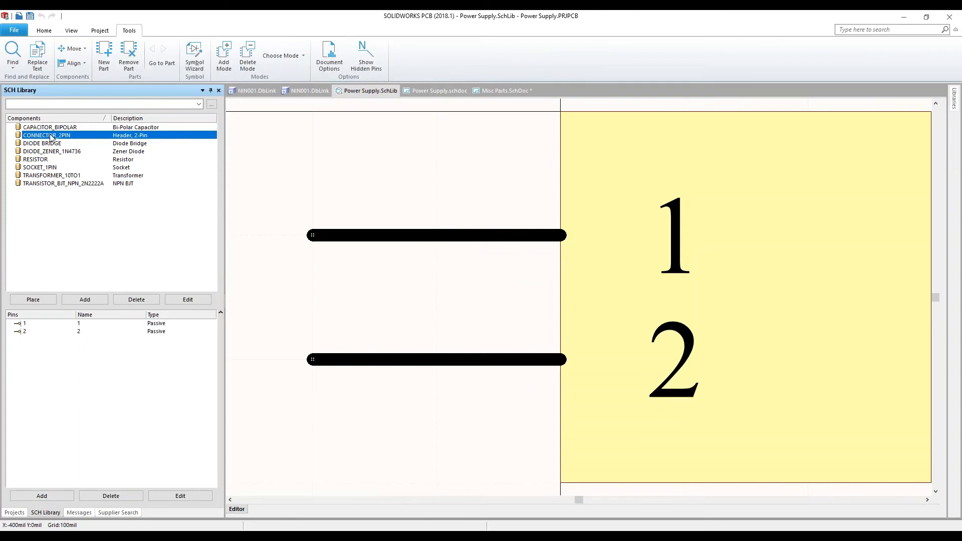
{"action": "double_click", "coordinate": [52, 138]}
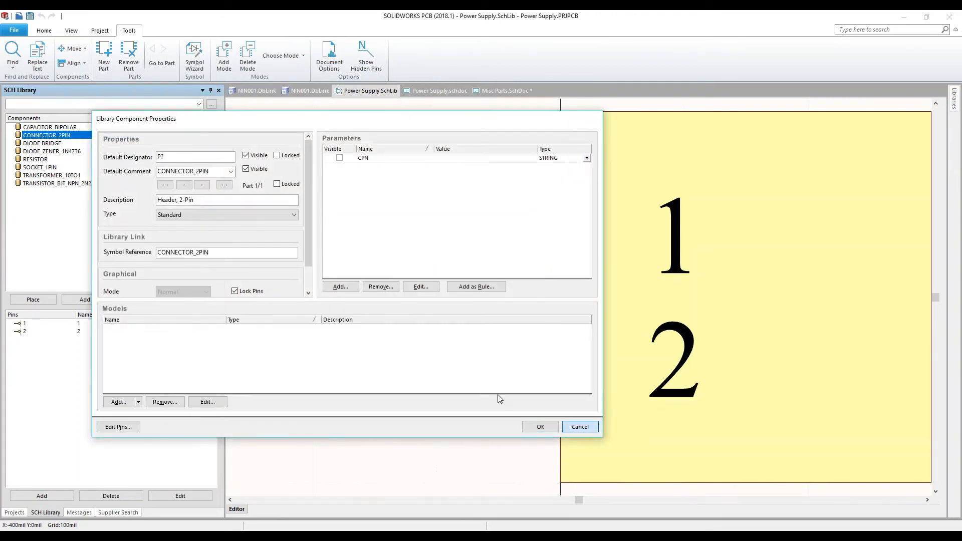
{"action": "key", "text": "Escape"}
{"action": "double_click", "coordinate": [55, 145]}
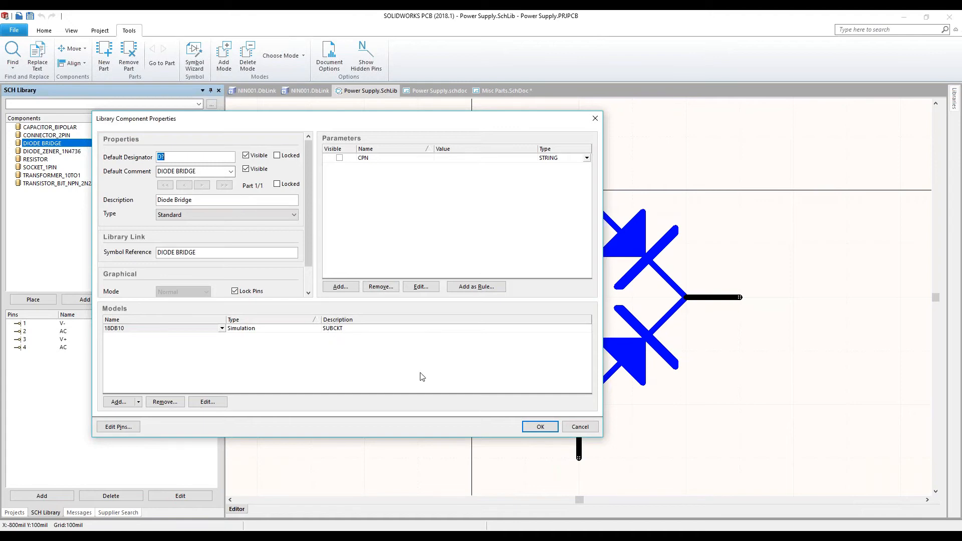
{"action": "left_click", "coordinate": [579, 428]}
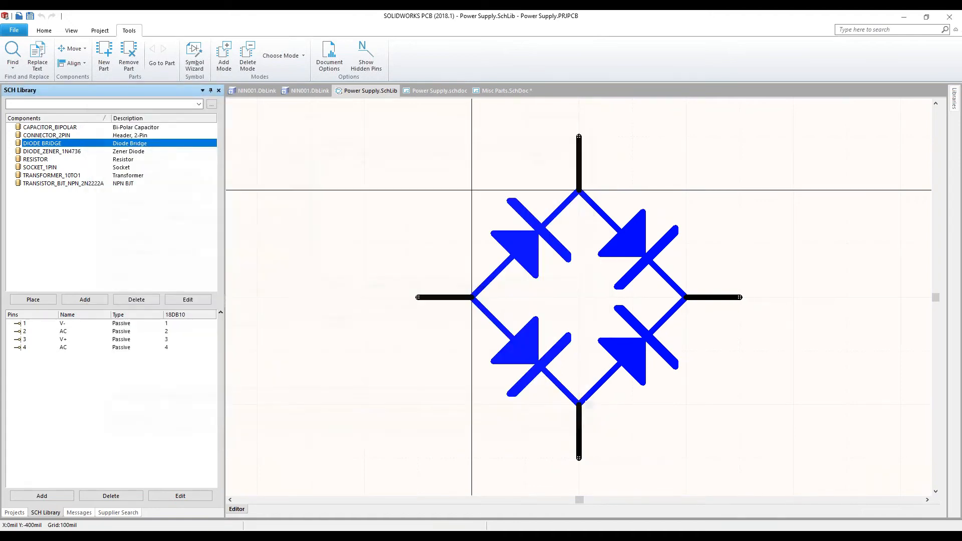
Check the CPN parameter and models of library components RESISTOR and TRANSFORMER_10TO1, closing their properties without changes
{"action": "left_click", "coordinate": [36, 160]}
{"action": "double_click", "coordinate": [36, 159]}
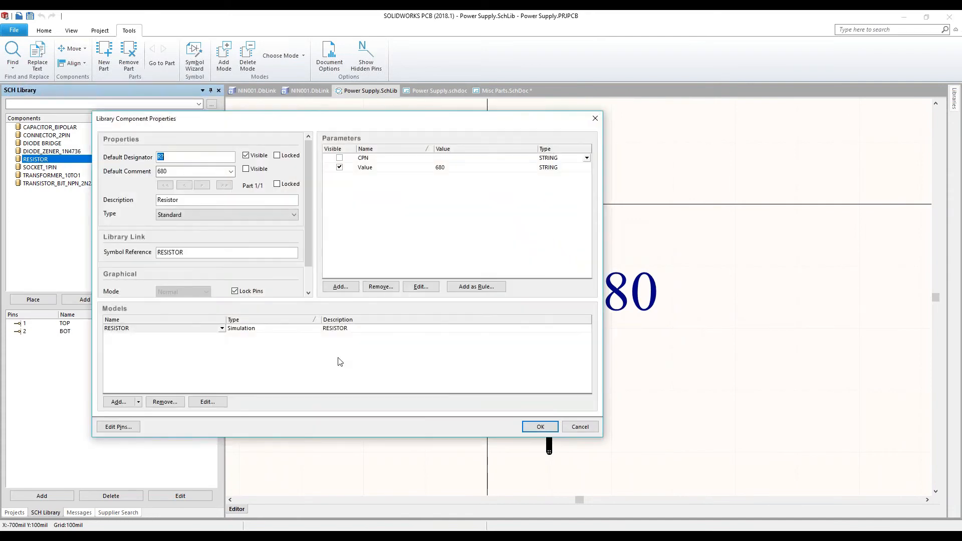
{"action": "left_click", "coordinate": [579, 427]}
{"action": "left_click", "coordinate": [52, 175]}
{"action": "double_click", "coordinate": [52, 175]}
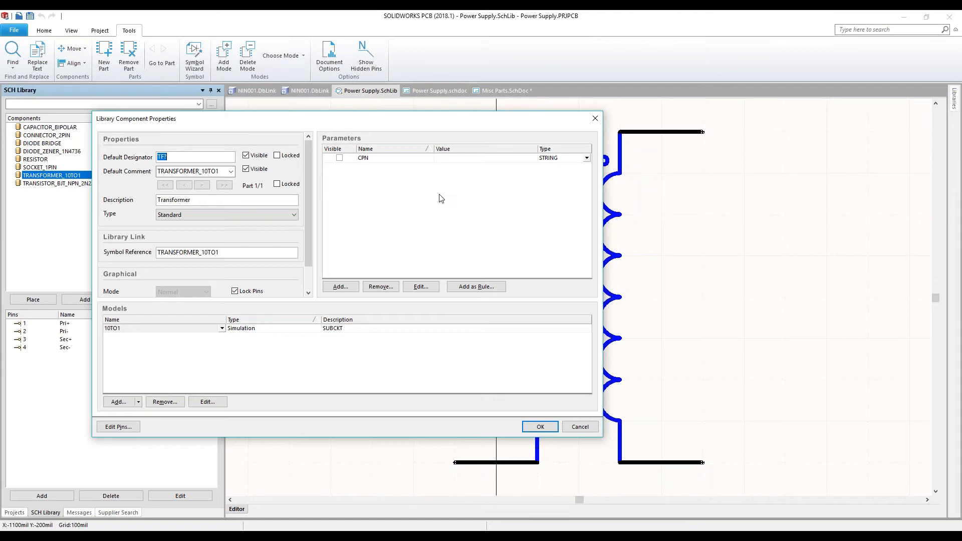
{"action": "left_click", "coordinate": [576, 432]}
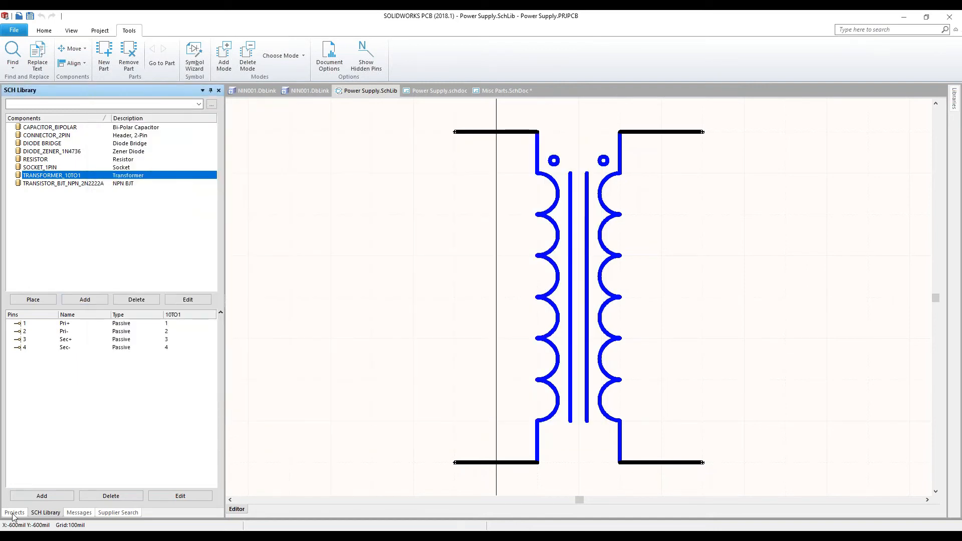
Return to Power Supply.schdoc and check the CPN parameters and models of D1, D2 and R2, closing their properties without changes
{"action": "left_click", "coordinate": [445, 91]}
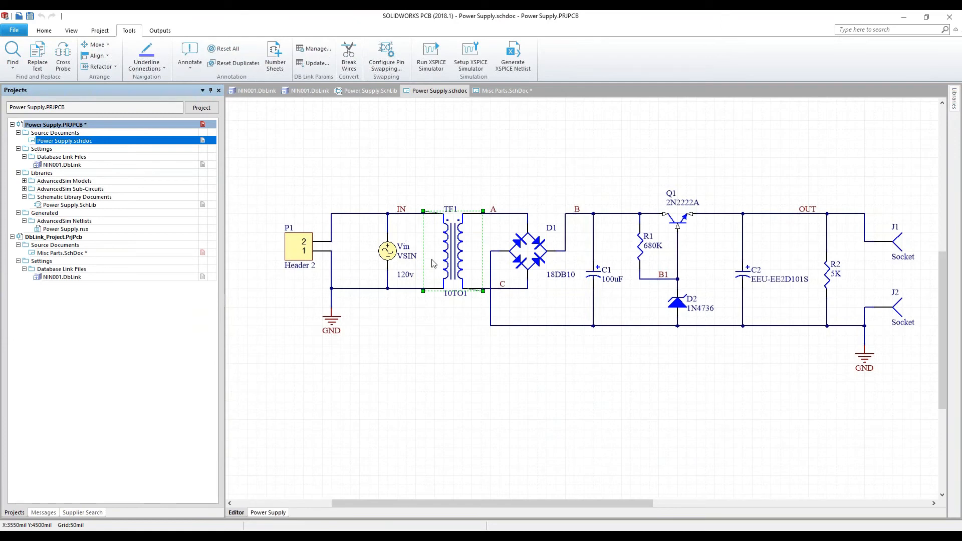
{"action": "left_click", "coordinate": [541, 258]}
{"action": "key", "text": "Delete"}
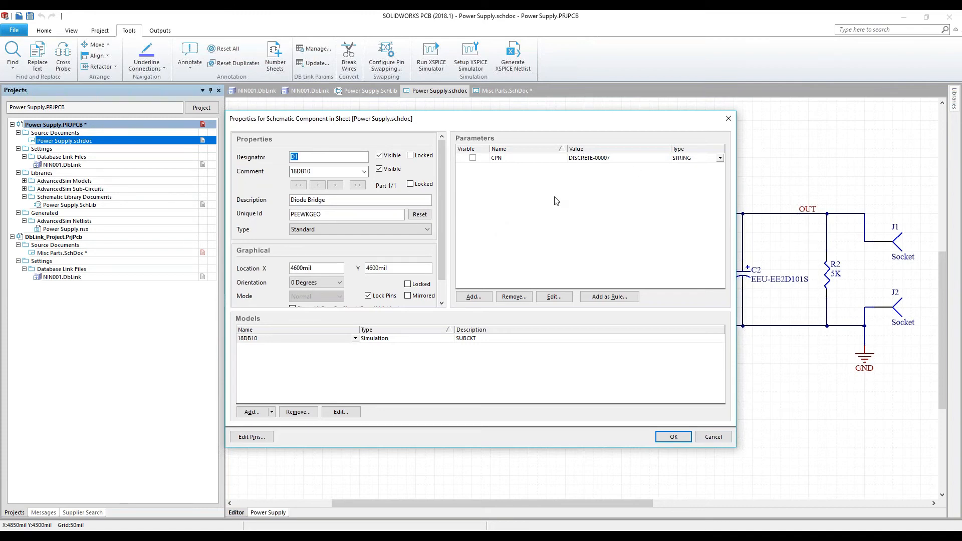
{"action": "left_click", "coordinate": [587, 157]}
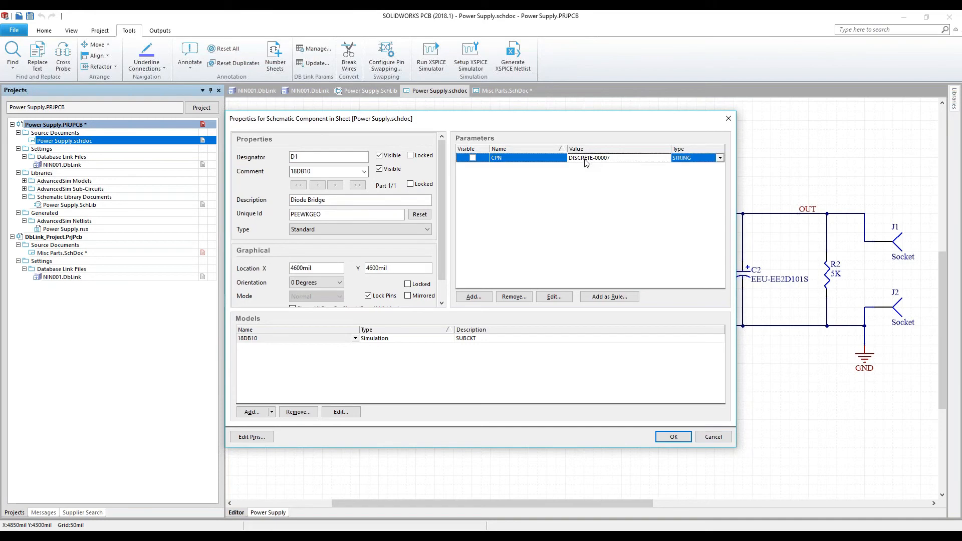
{"action": "left_click", "coordinate": [707, 435]}
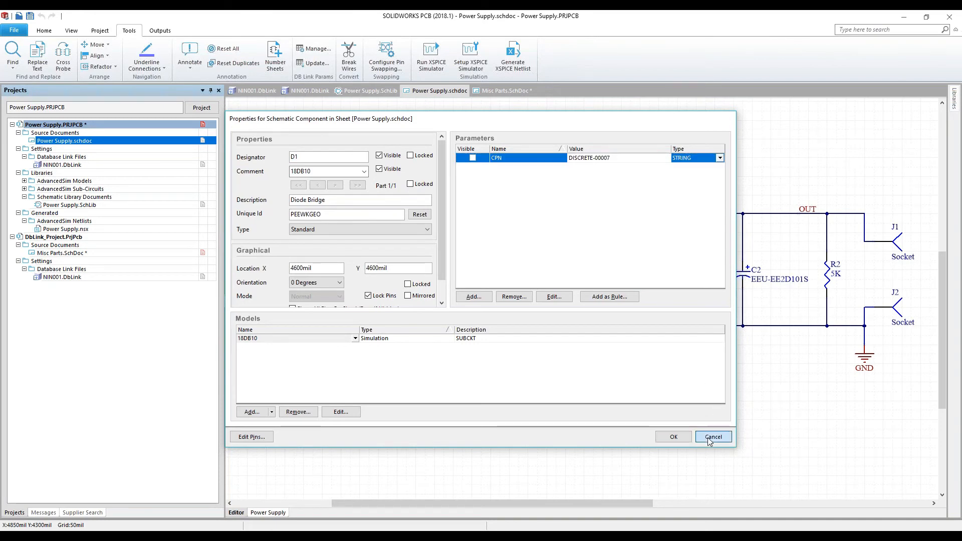
{"action": "double_click", "coordinate": [678, 302]}
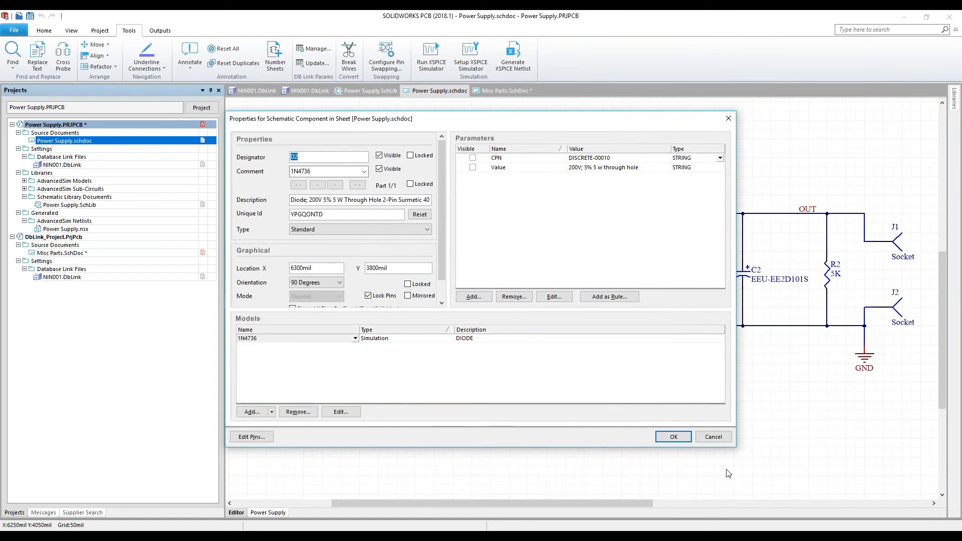
{"action": "left_click", "coordinate": [716, 437]}
{"action": "double_click", "coordinate": [832, 273]}
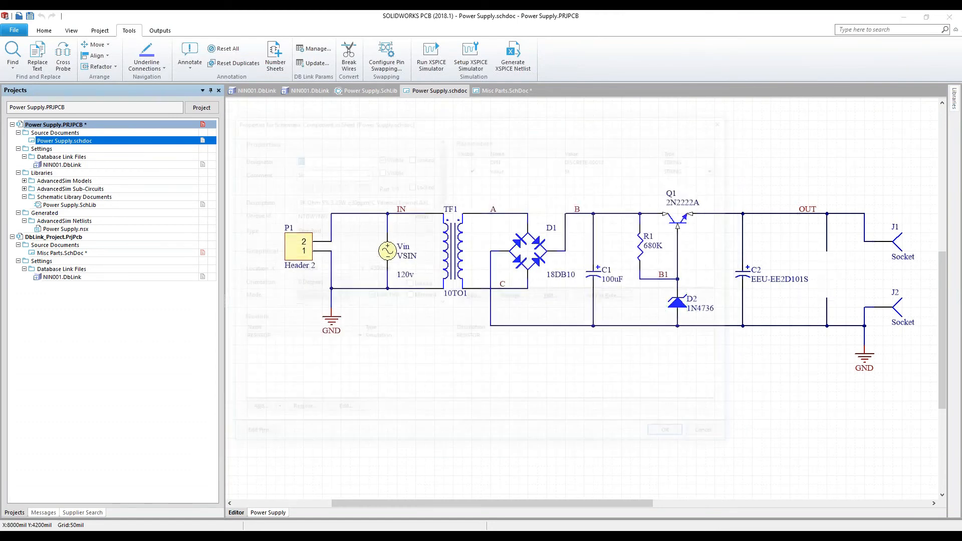
{"action": "left_click", "coordinate": [711, 436]}
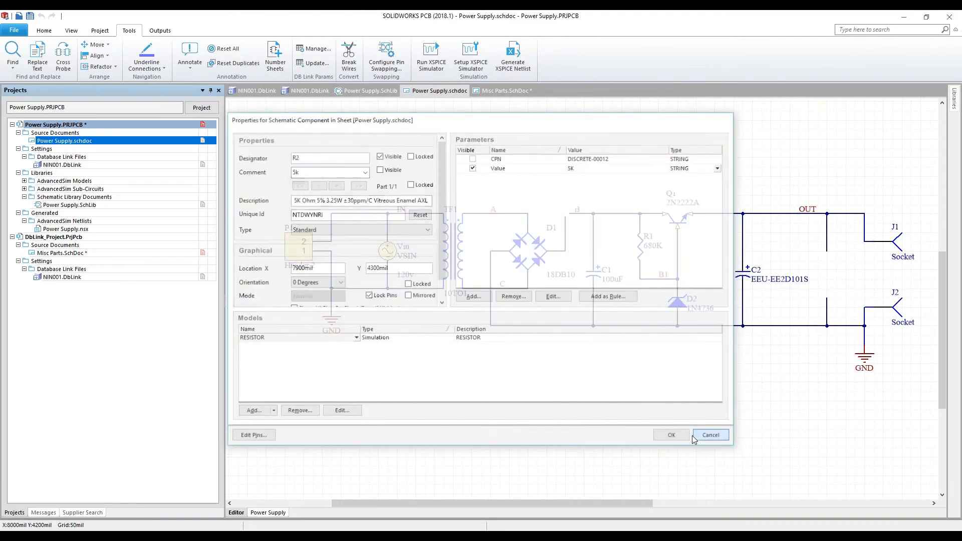
Compare the single key lookup and field mappings of NIN001.DbLink in the DbLink_Project and Power Supply projects
{"action": "double_click", "coordinate": [80, 279]}
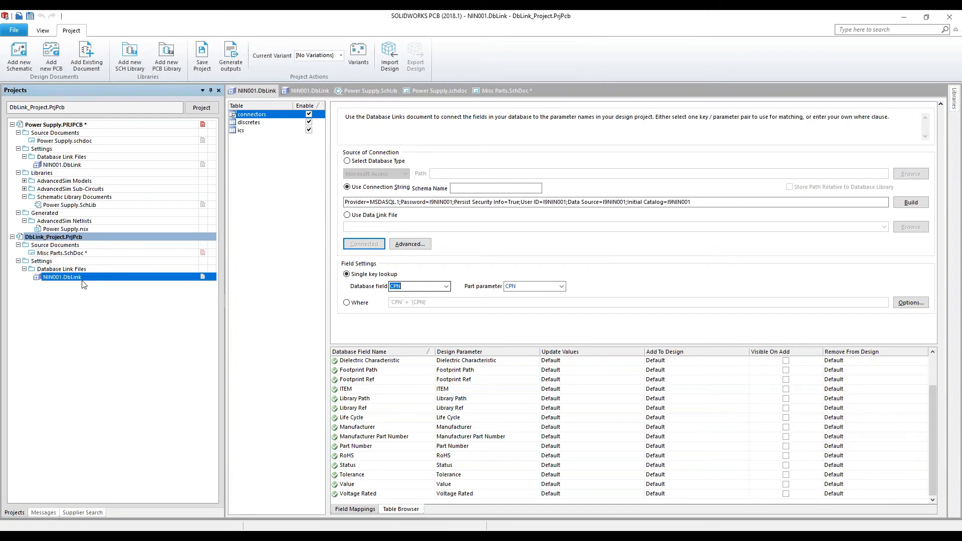
{"action": "left_click", "coordinate": [43, 166]}
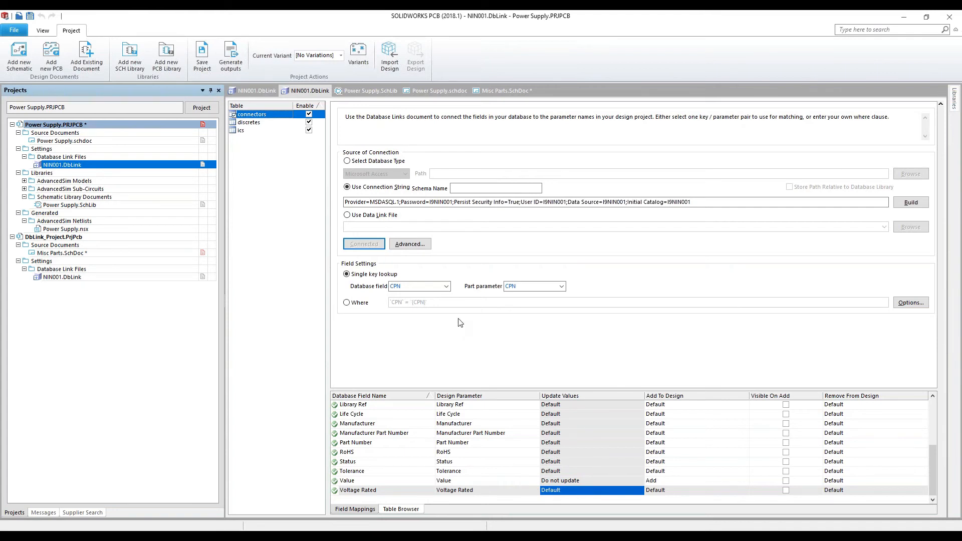
Update the parameters of all component types in Power Supply.schdoc from the database and accept the changes through an engineering change order
{"action": "double_click", "coordinate": [90, 142]}
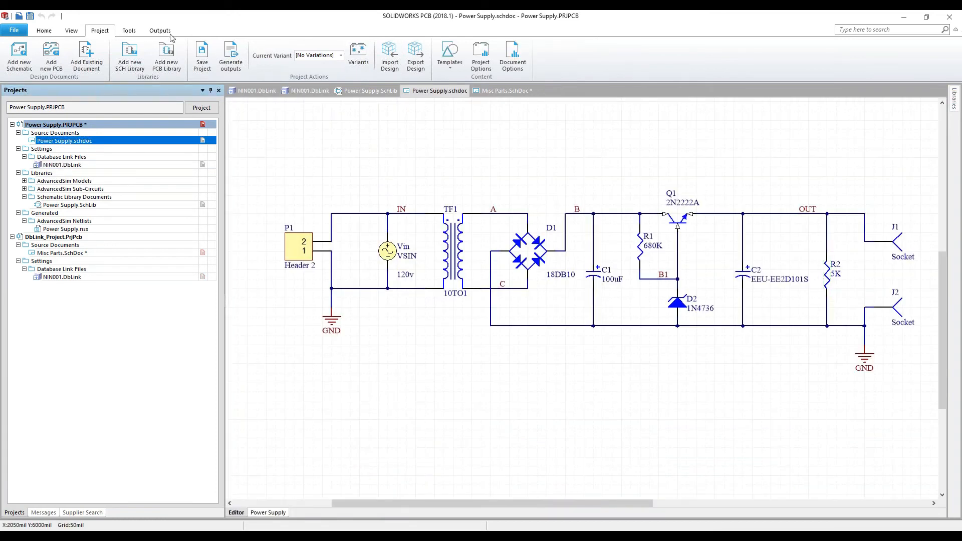
{"action": "left_click", "coordinate": [129, 30]}
{"action": "left_click", "coordinate": [317, 68]}
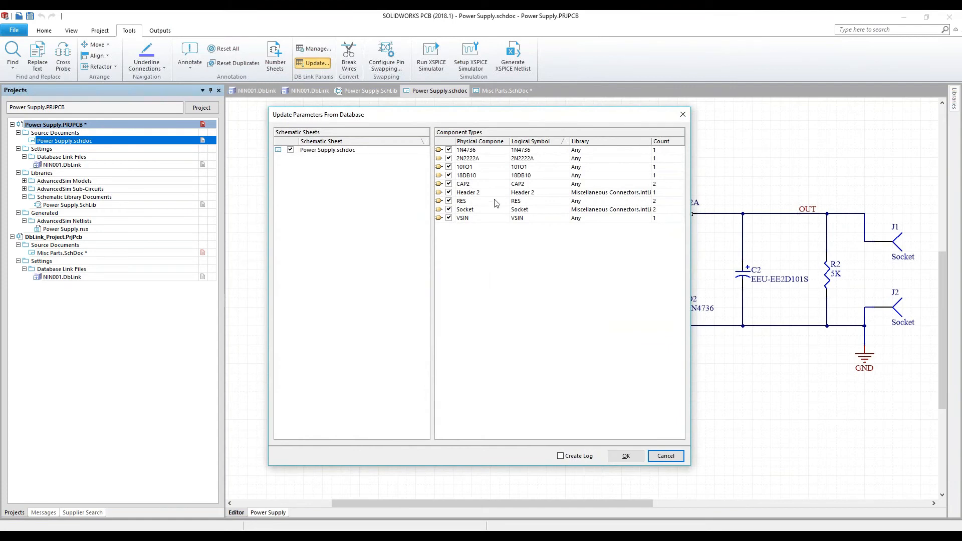
{"action": "left_click", "coordinate": [629, 459]}
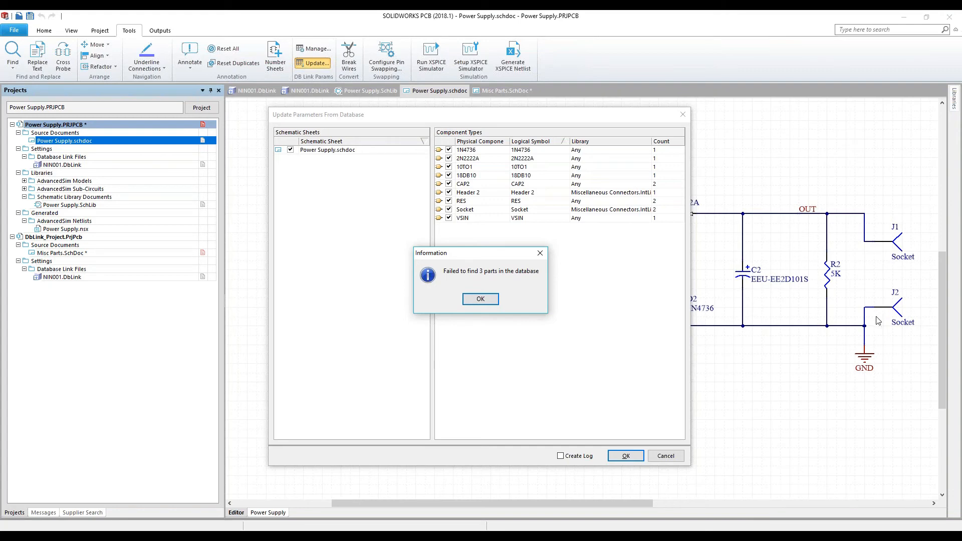
{"action": "left_click", "coordinate": [481, 300]}
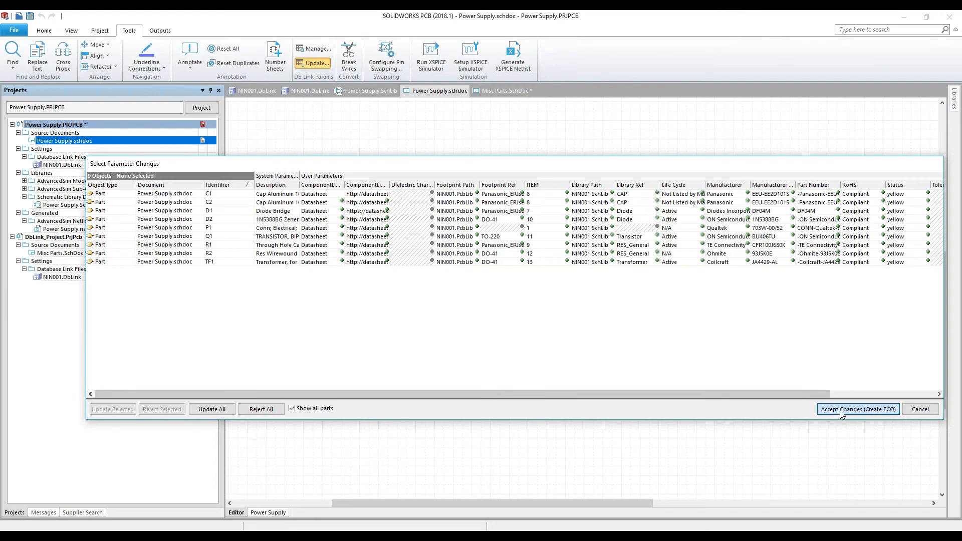
{"action": "left_click", "coordinate": [858, 410]}
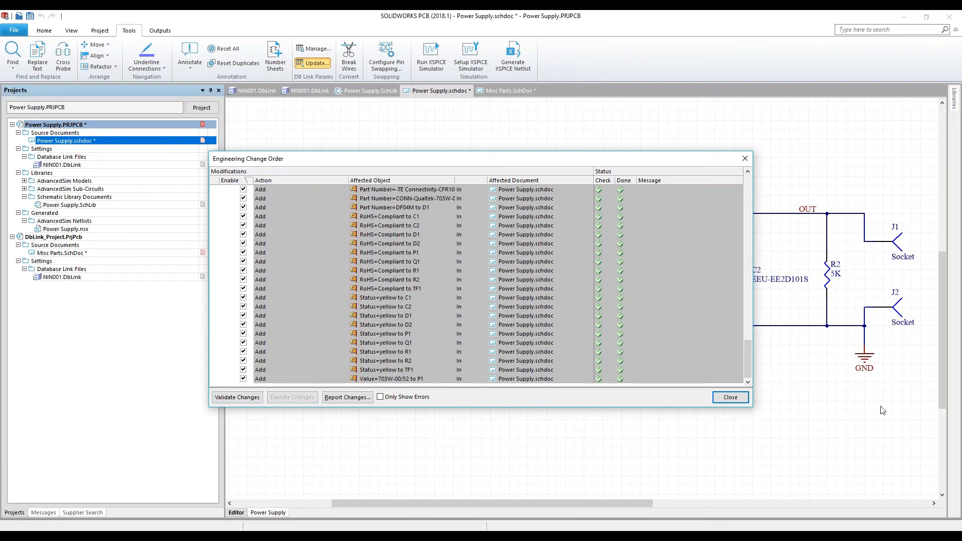
{"action": "left_click", "coordinate": [744, 398]}
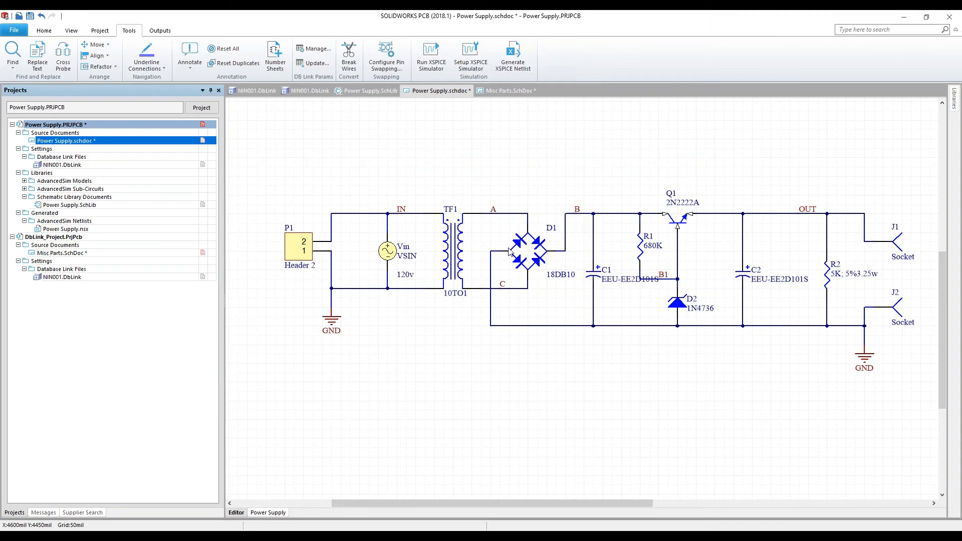
Check the database parameters of transformer TF1, close its properties without changes, and deselect it
{"action": "left_click", "coordinate": [457, 256]}
{"action": "double_click", "coordinate": [457, 257]}
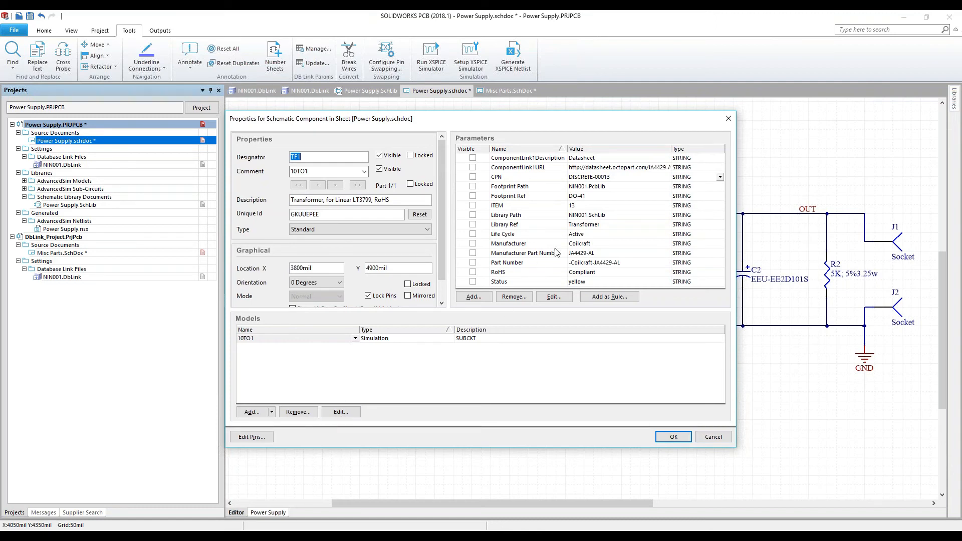
{"action": "left_click", "coordinate": [721, 439]}
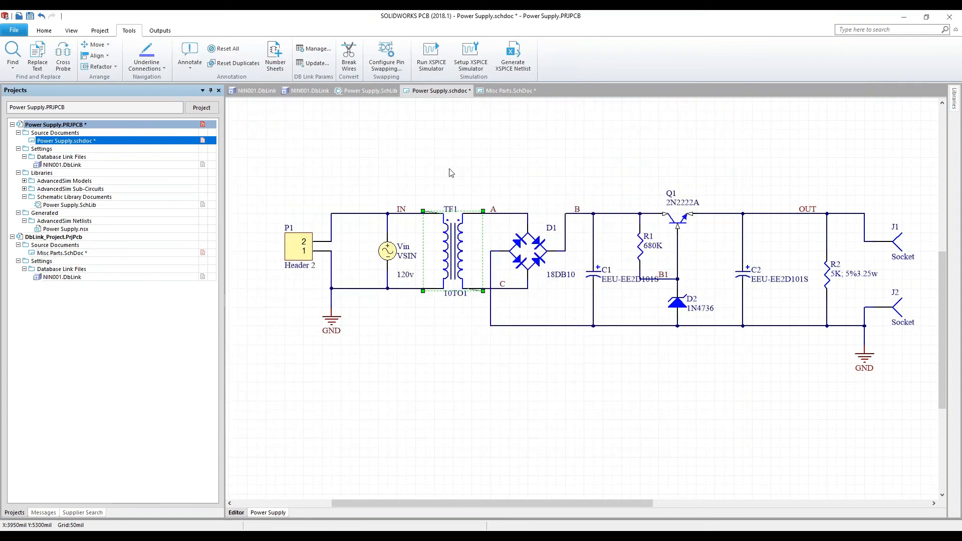
{"action": "left_click", "coordinate": [327, 186]}
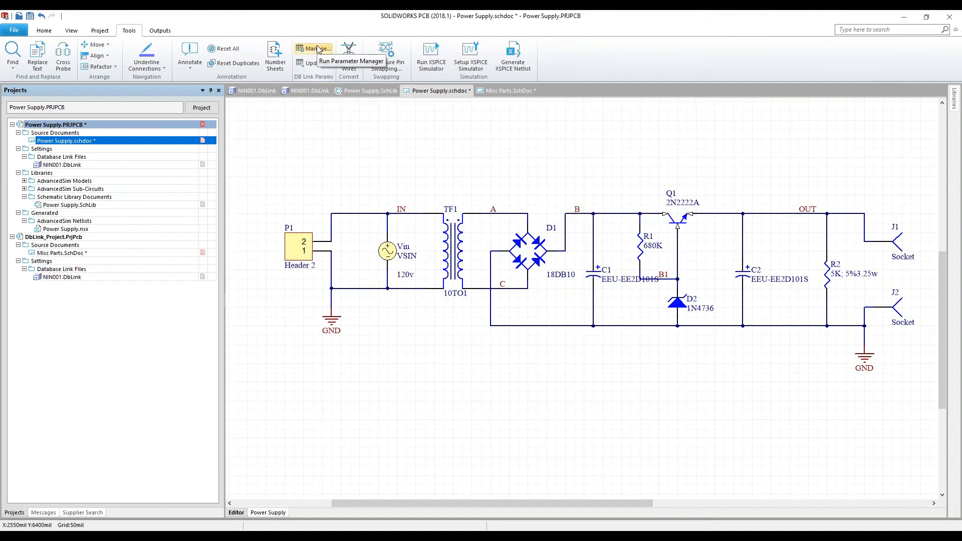
Run the Parameter Manager for all parts in the project and copy the Footprint Ref values of every part
{"action": "left_click", "coordinate": [317, 49]}
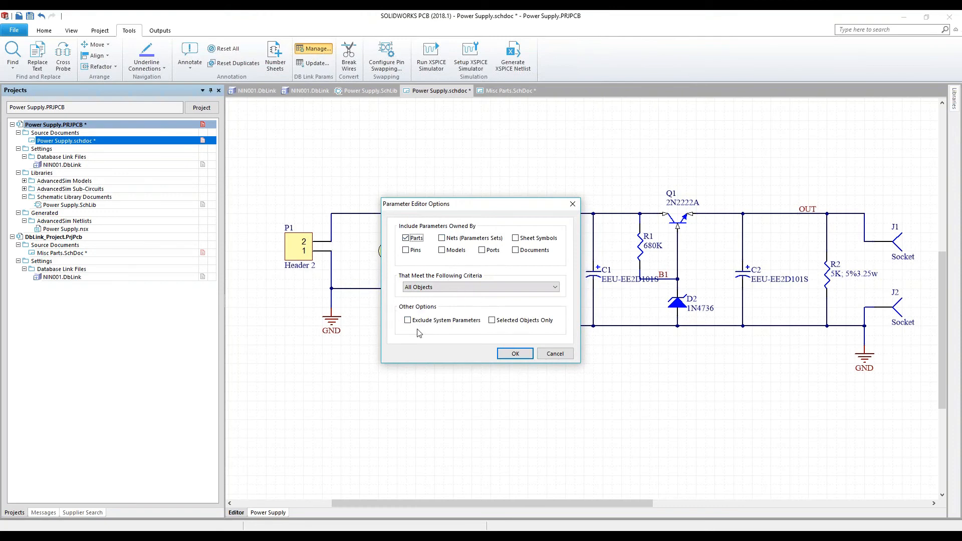
{"action": "left_click", "coordinate": [517, 355]}
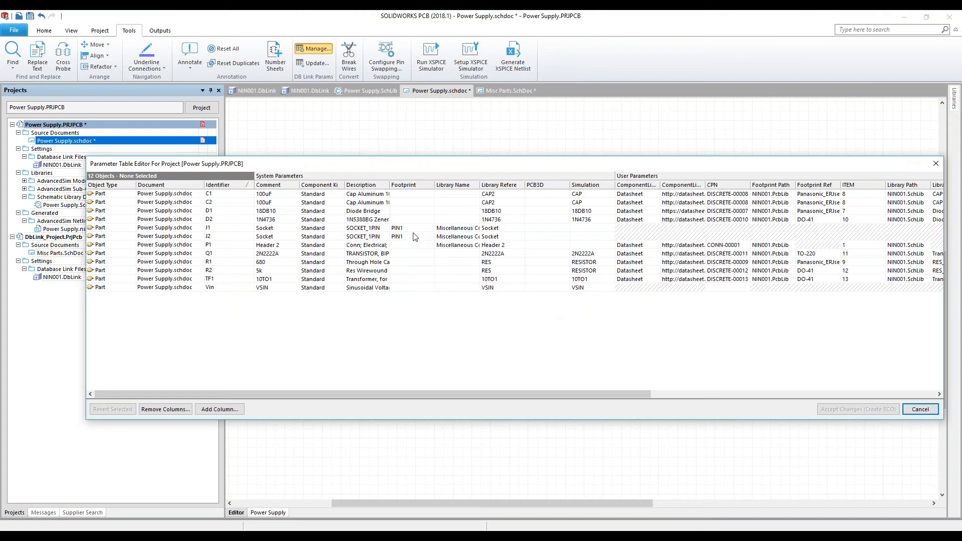
{"action": "left_click", "coordinate": [811, 196]}
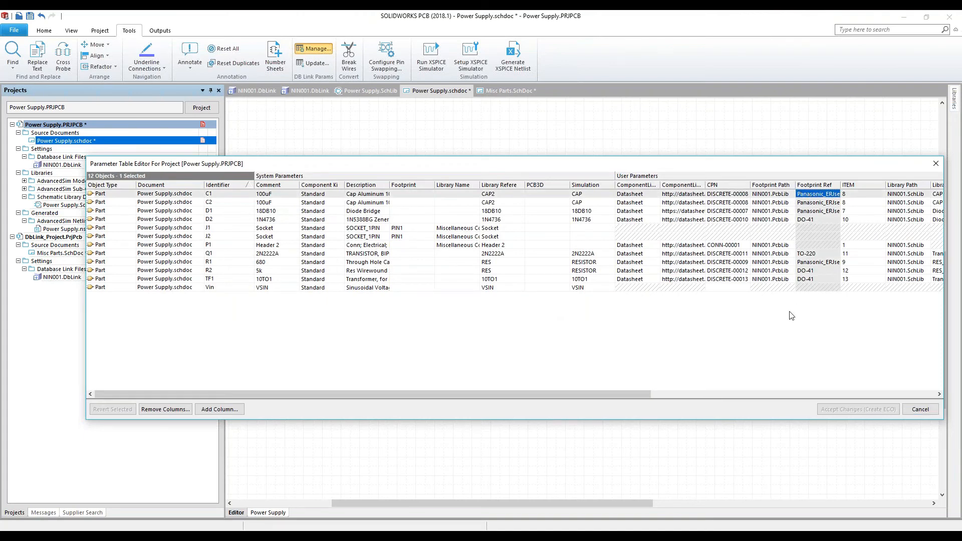
{"action": "left_click", "coordinate": [816, 289], "text": "shift"}
{"action": "right_click", "coordinate": [816, 290]}
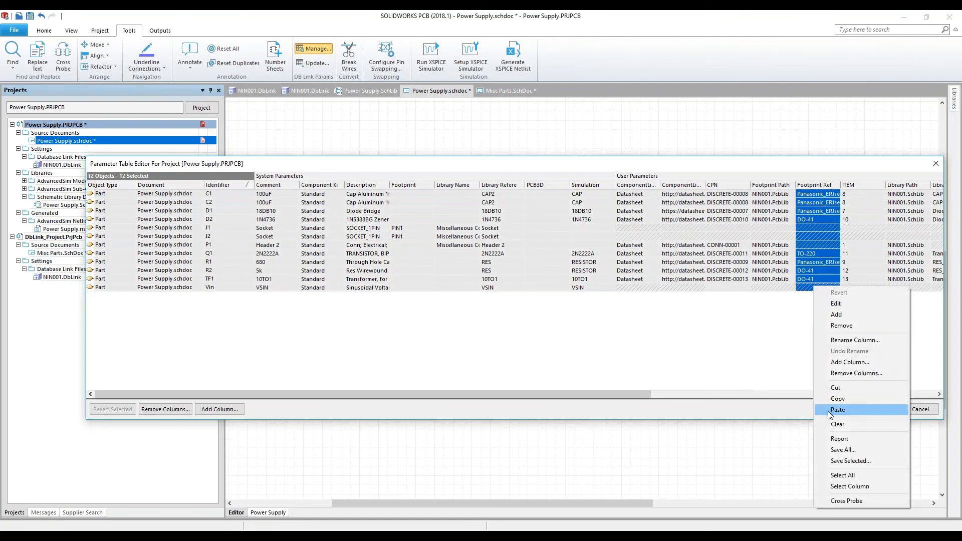
{"action": "left_click", "coordinate": [836, 399]}
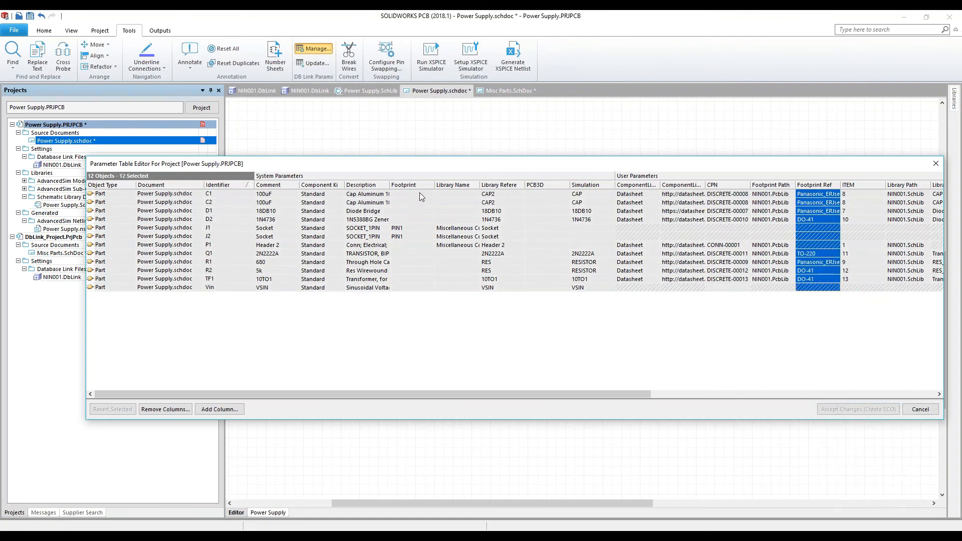
Paste the copied values into the Footprint column starting at C1, replacing its contents, and execute the engineering change order
{"action": "left_click", "coordinate": [420, 193]}
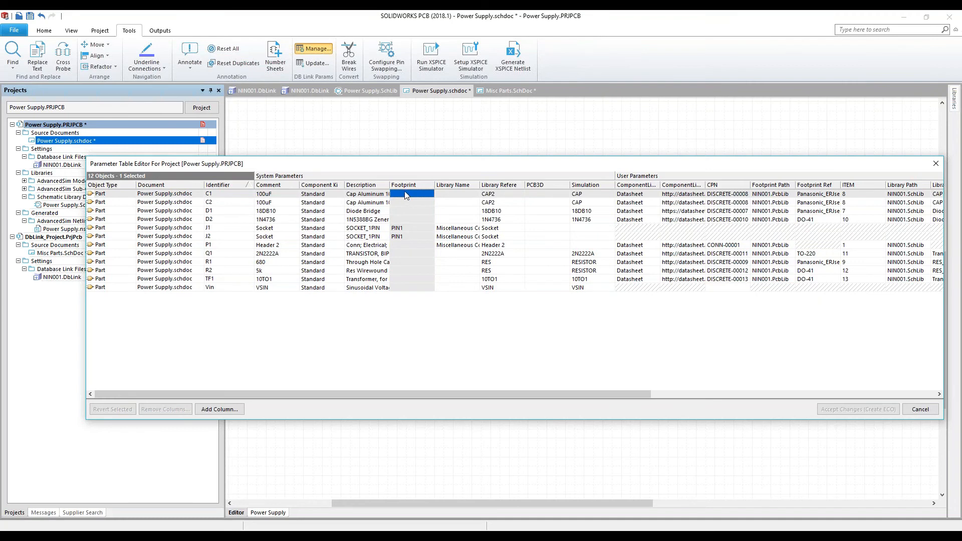
{"action": "right_click", "coordinate": [402, 194]}
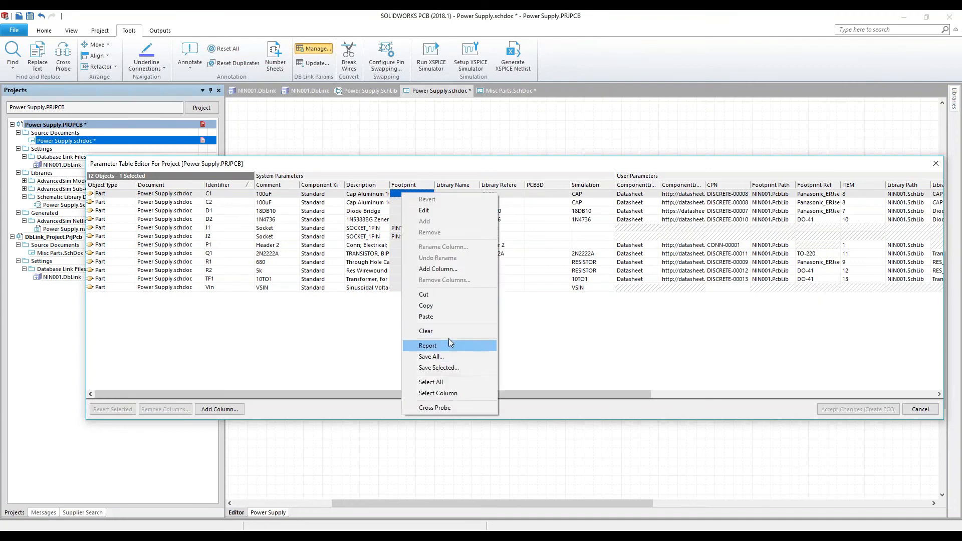
{"action": "left_click", "coordinate": [453, 318]}
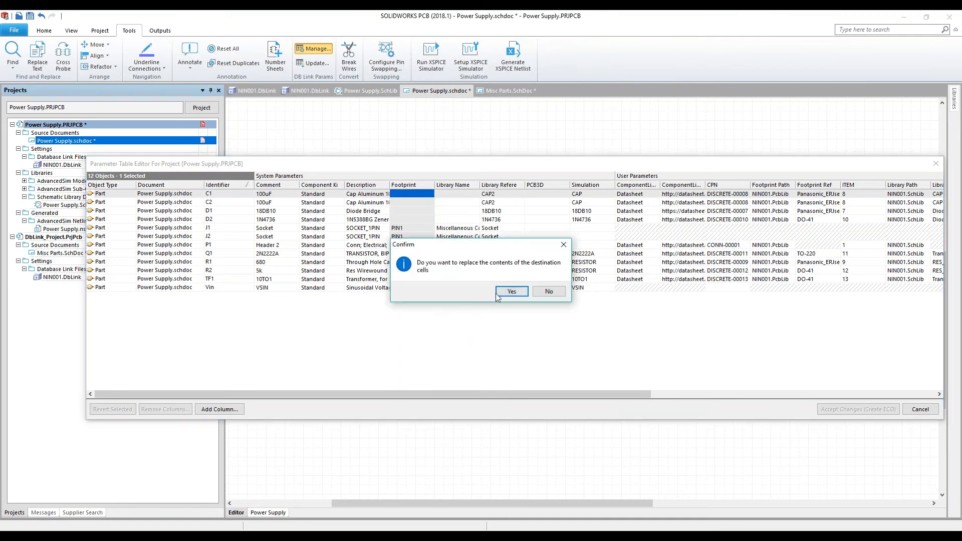
{"action": "left_click", "coordinate": [511, 293]}
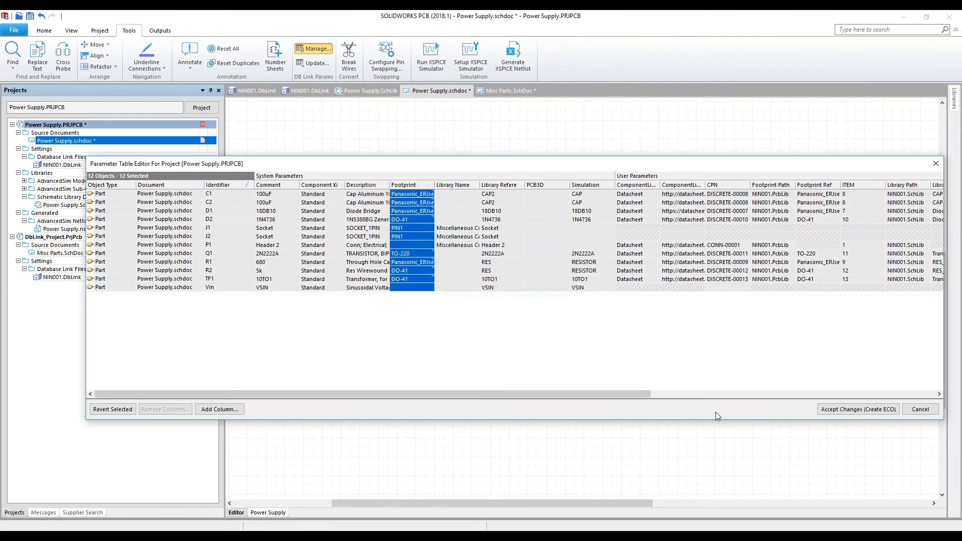
{"action": "left_click", "coordinate": [841, 410]}
{"action": "left_click", "coordinate": [293, 397]}
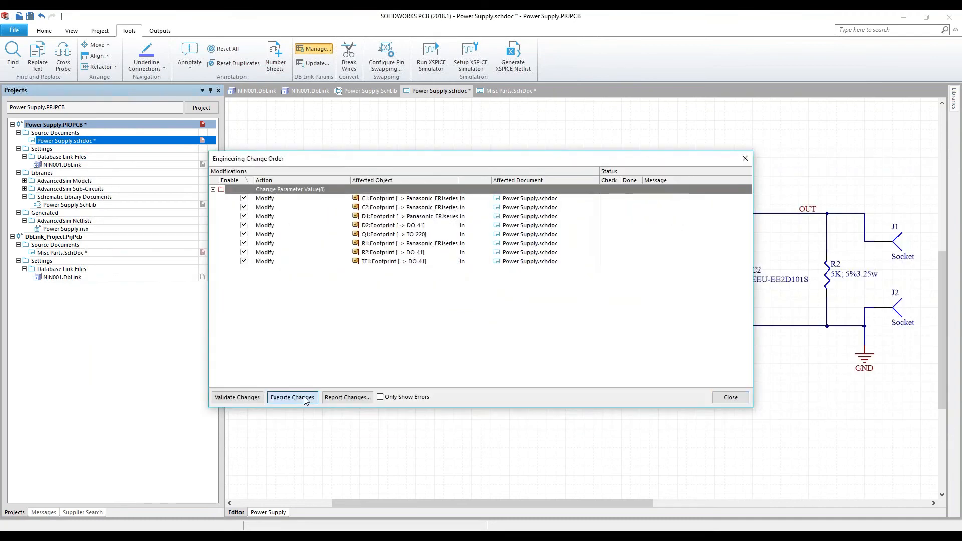
{"action": "left_click", "coordinate": [729, 399]}
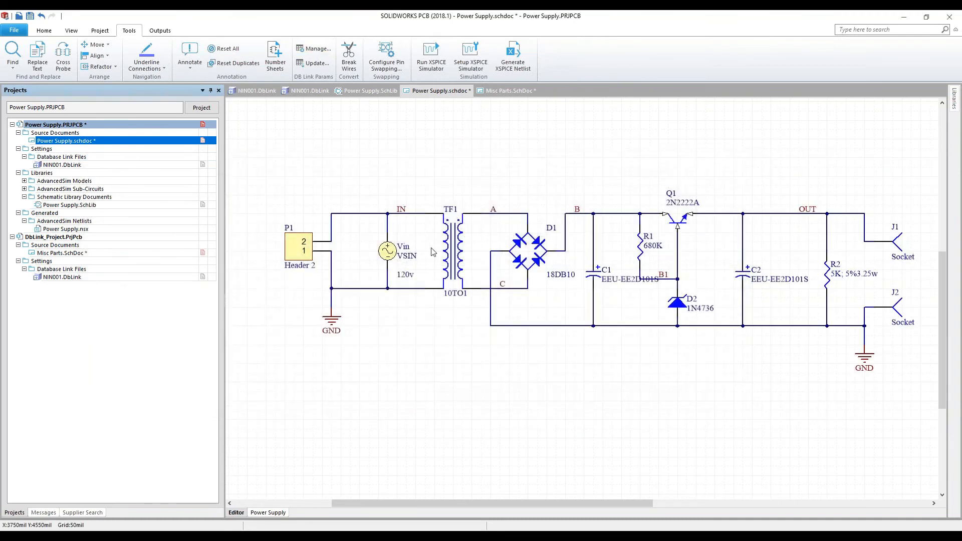
Check the parameters and models of transformer TF1, close its properties without changes, and bring up the available libraries
{"action": "double_click", "coordinate": [448, 248]}
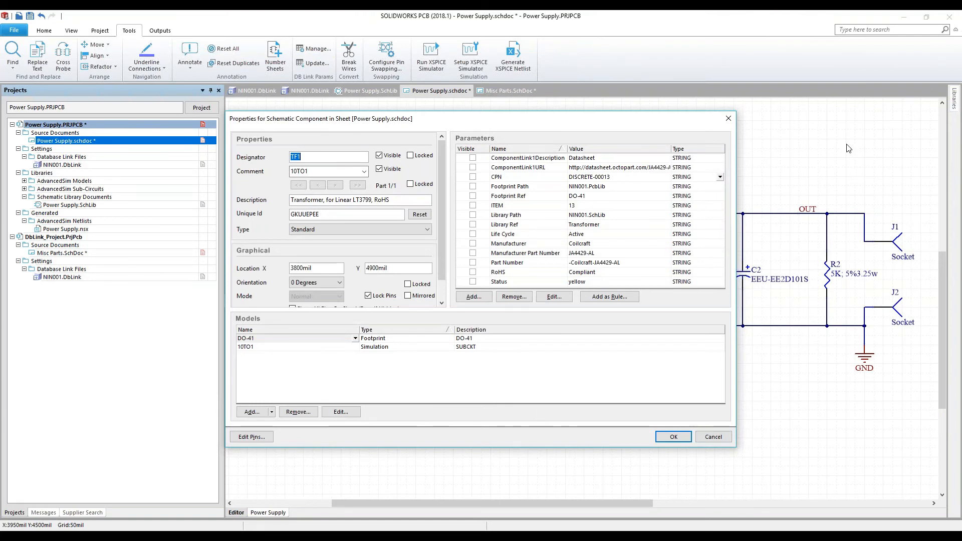
{"action": "left_click", "coordinate": [714, 437]}
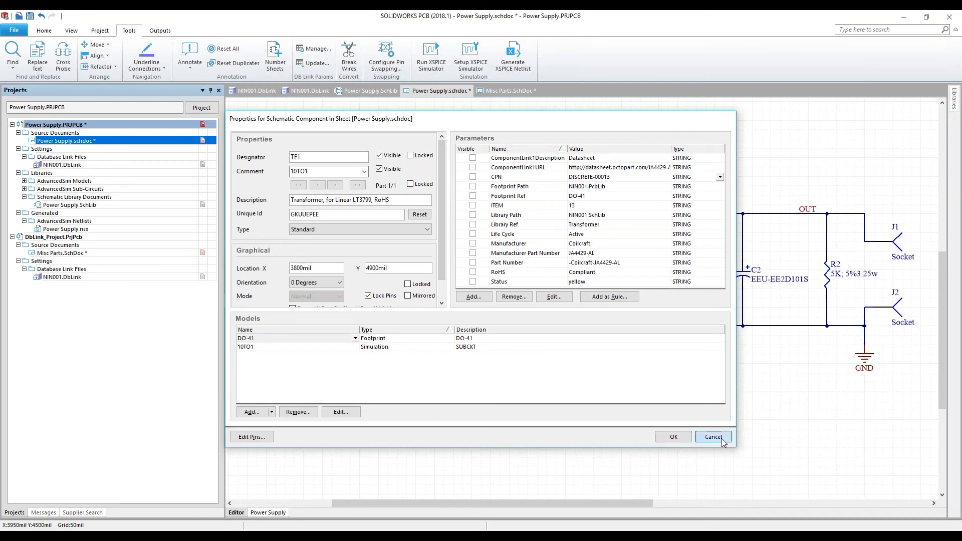
{"action": "left_click", "coordinate": [954, 97]}
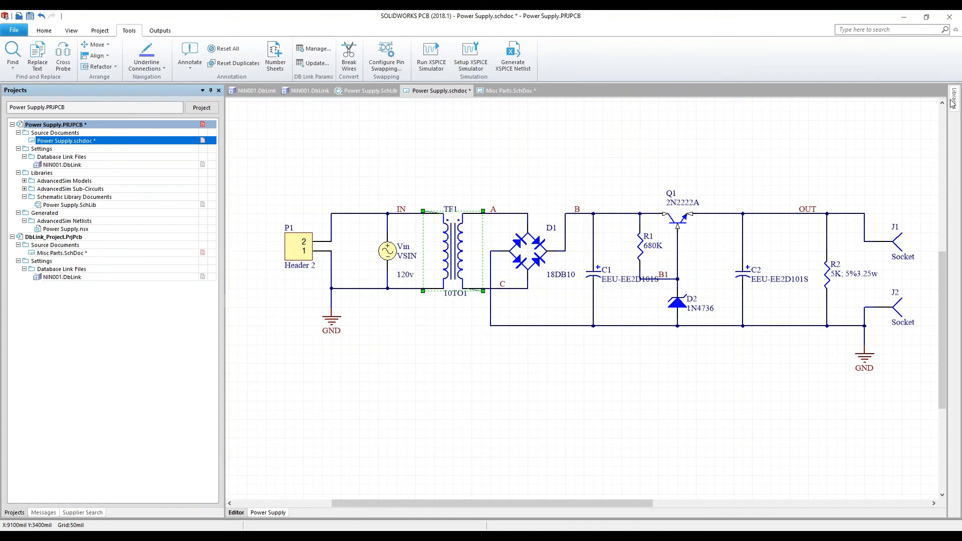
{"action": "left_click", "coordinate": [736, 130]}
Switch to the browser and review the Knowledge, Training Services and Design Services offerings on the Nine Dot Connects website
{"action": "left_click_drag", "start_coordinate": [670, 531], "coordinate": [656, 57]}
{"action": "double_click", "coordinate": [732, 53]}
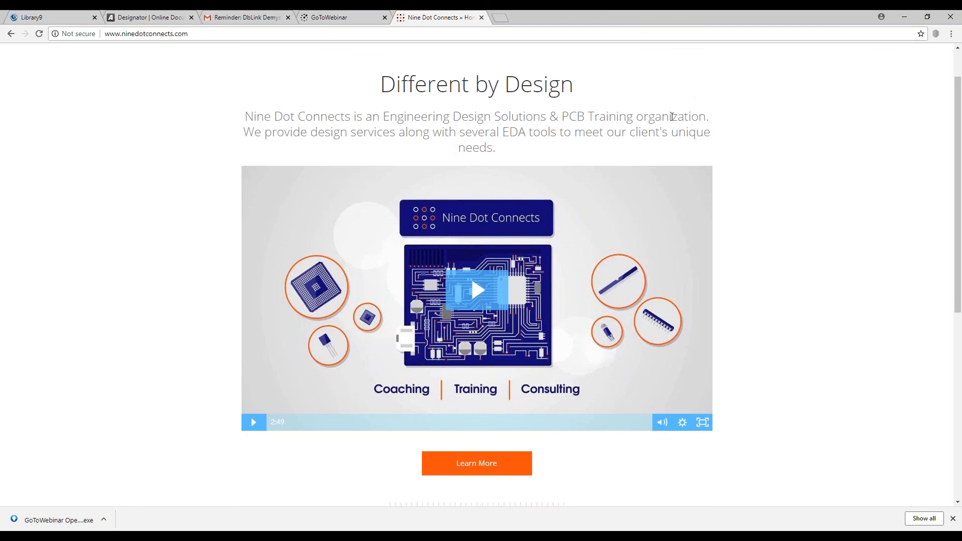
{"action": "scroll", "coordinate": [672, 117], "scroll_direction": "up", "scroll_amount": 1}
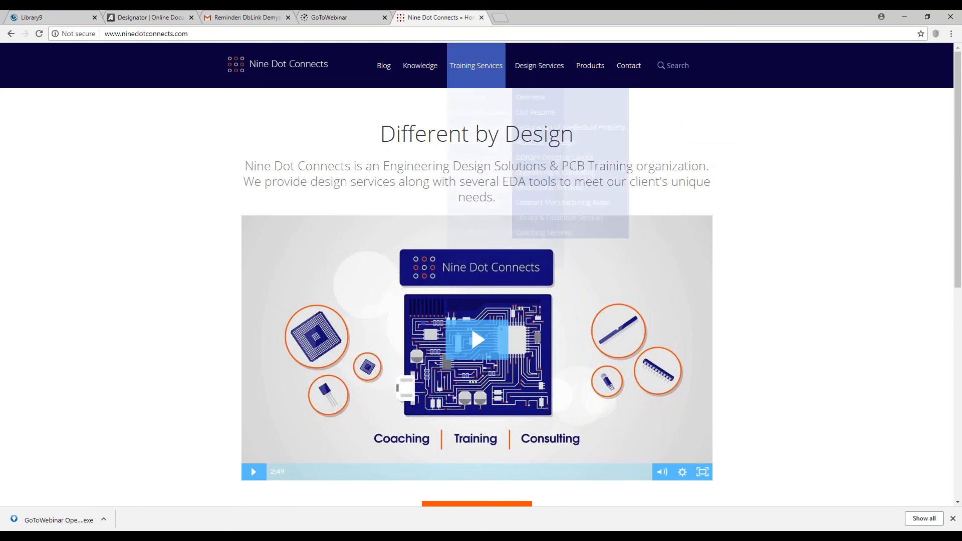
{"action": "mouse_move", "coordinate": [420, 72]}
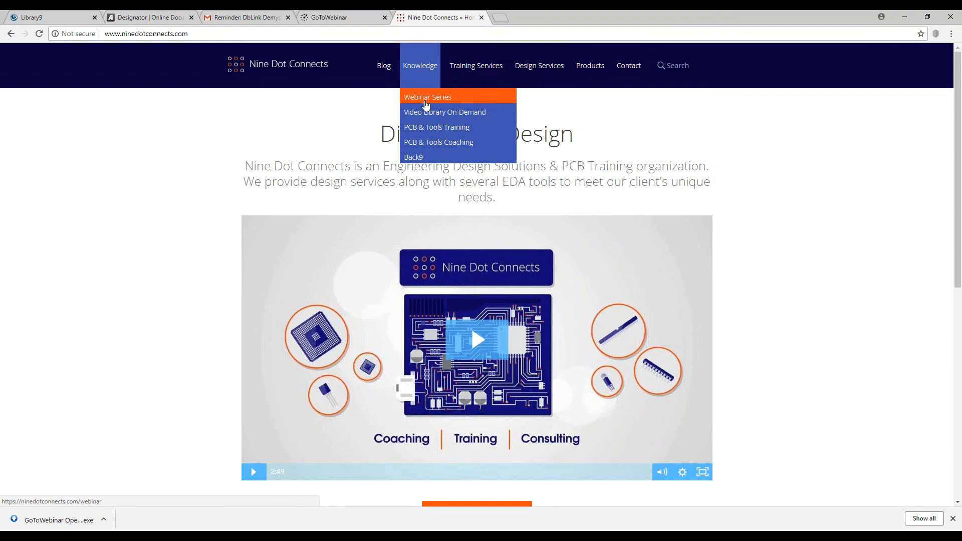
{"action": "mouse_move", "coordinate": [465, 75]}
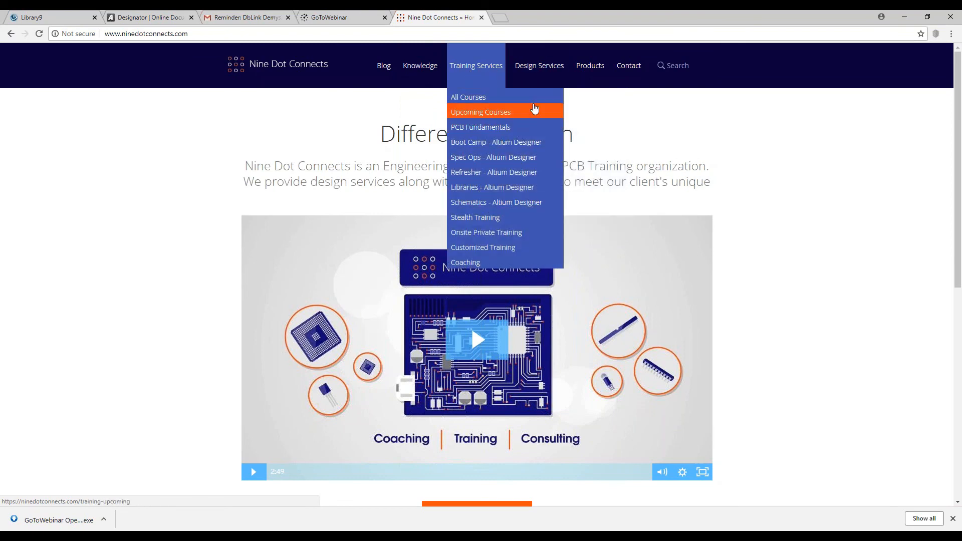
{"action": "mouse_move", "coordinate": [544, 73]}
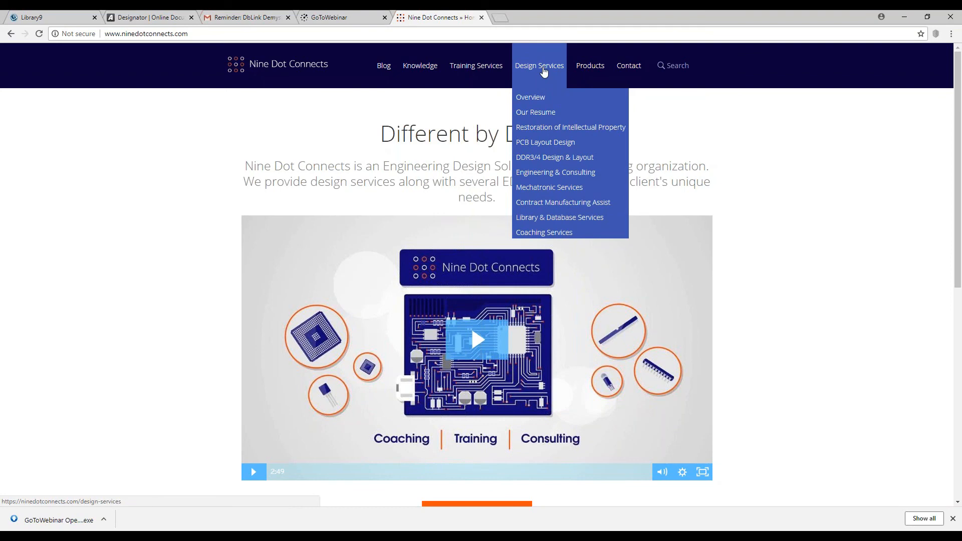